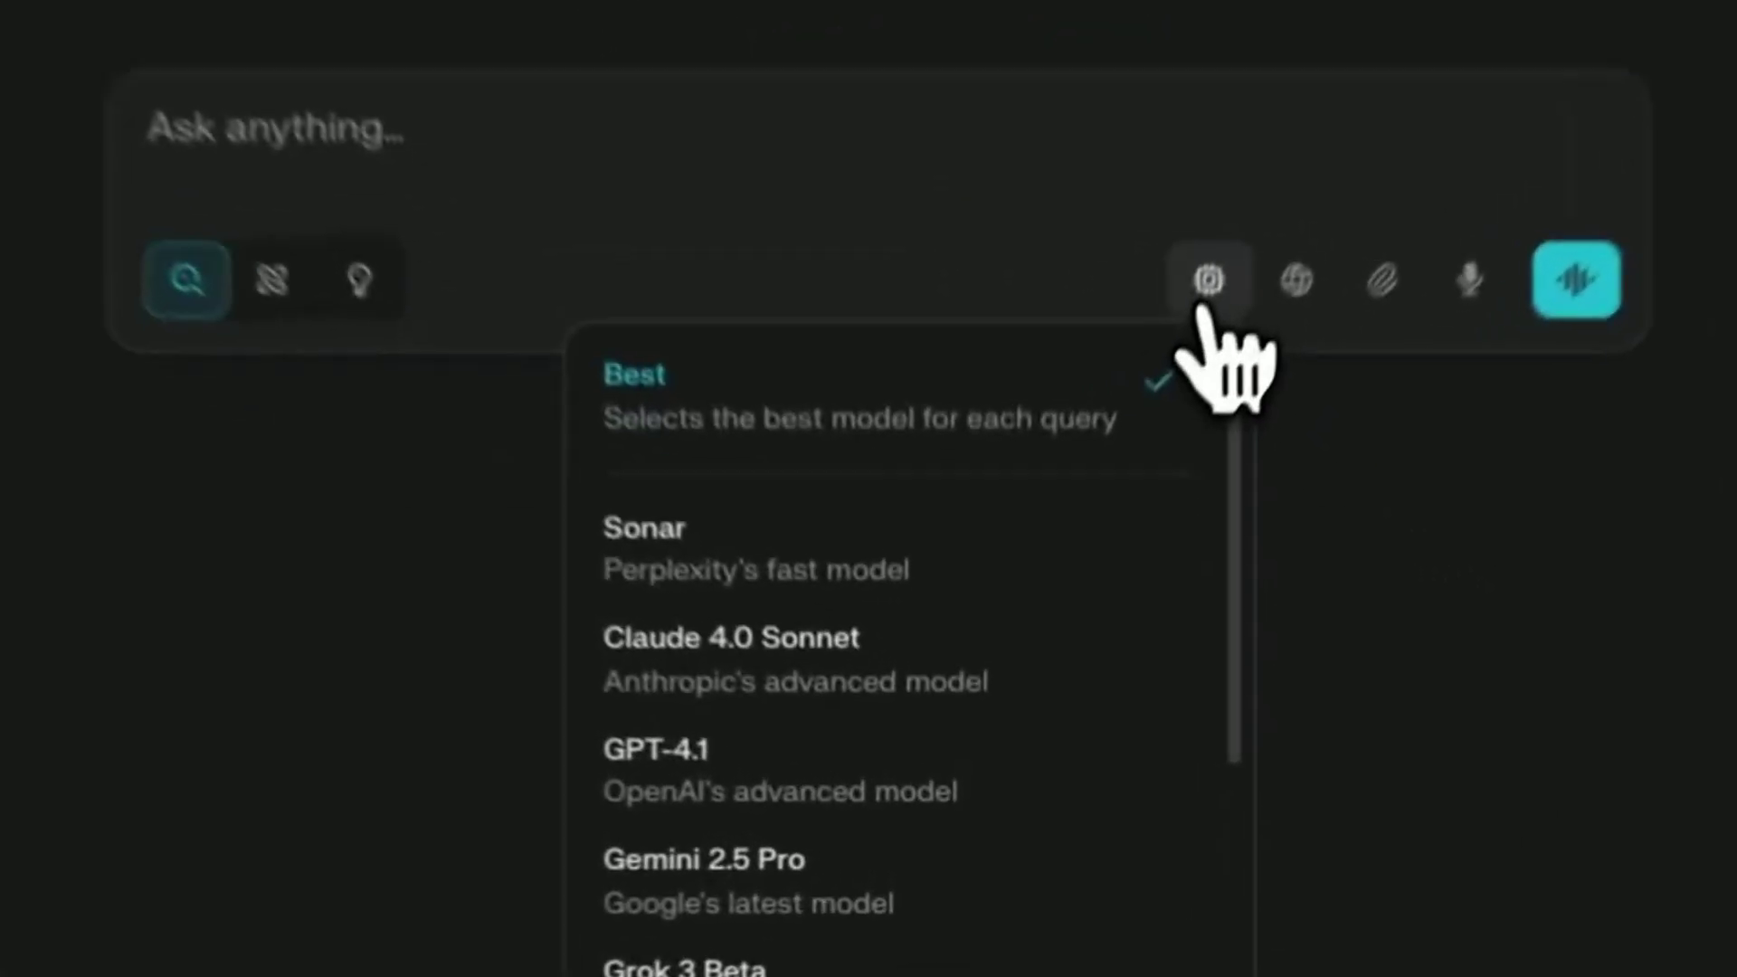
- Choose a model and Labs mode, then enter the NVIDIA 2021–2024 revenue and cost-structure prompt
left_click(819, 651)
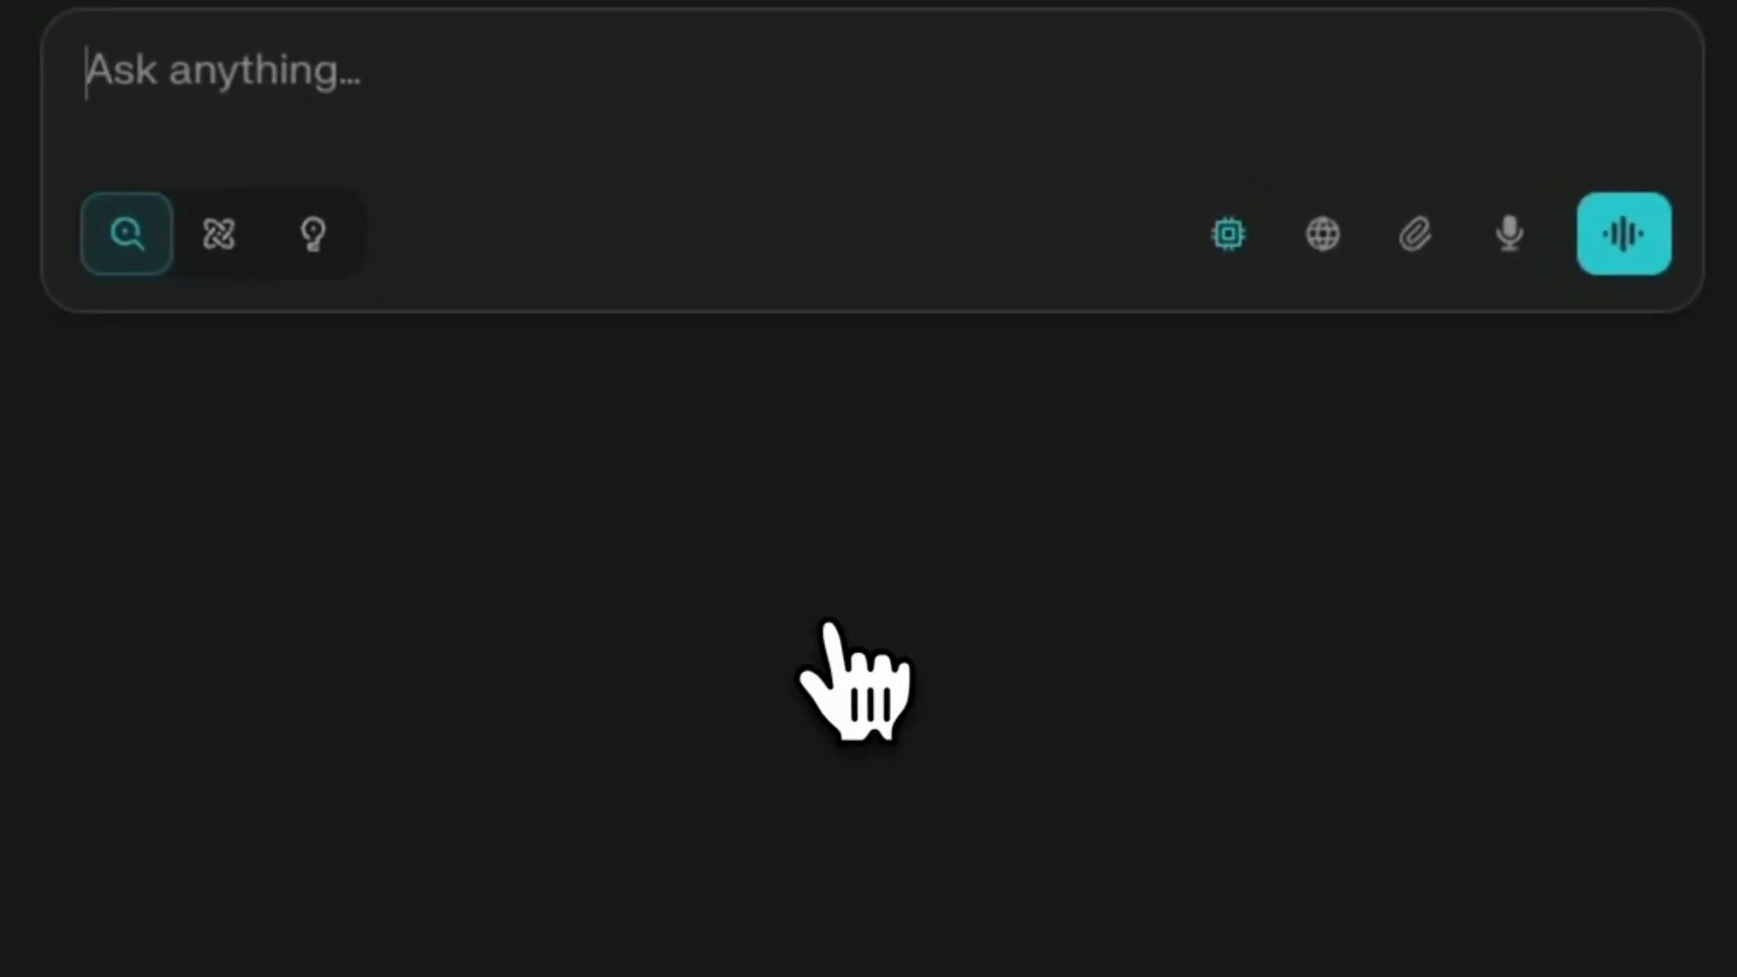
left_click(791, 588)
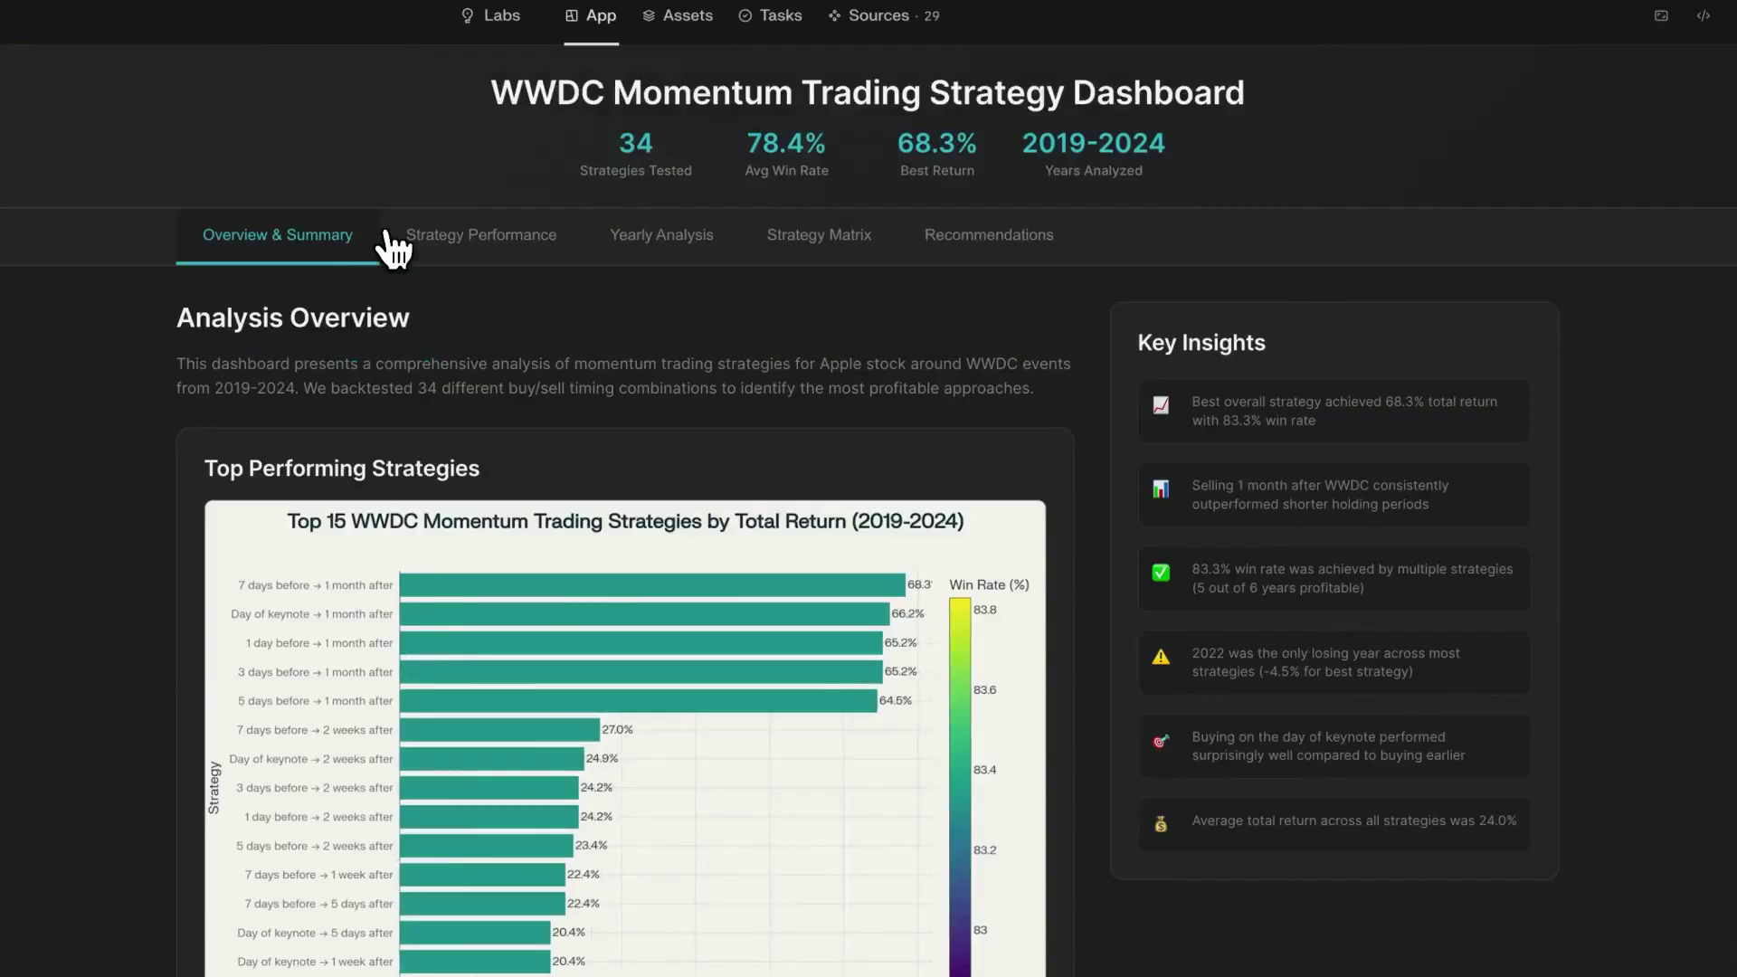
left_click(661, 235)
left_click(850, 242)
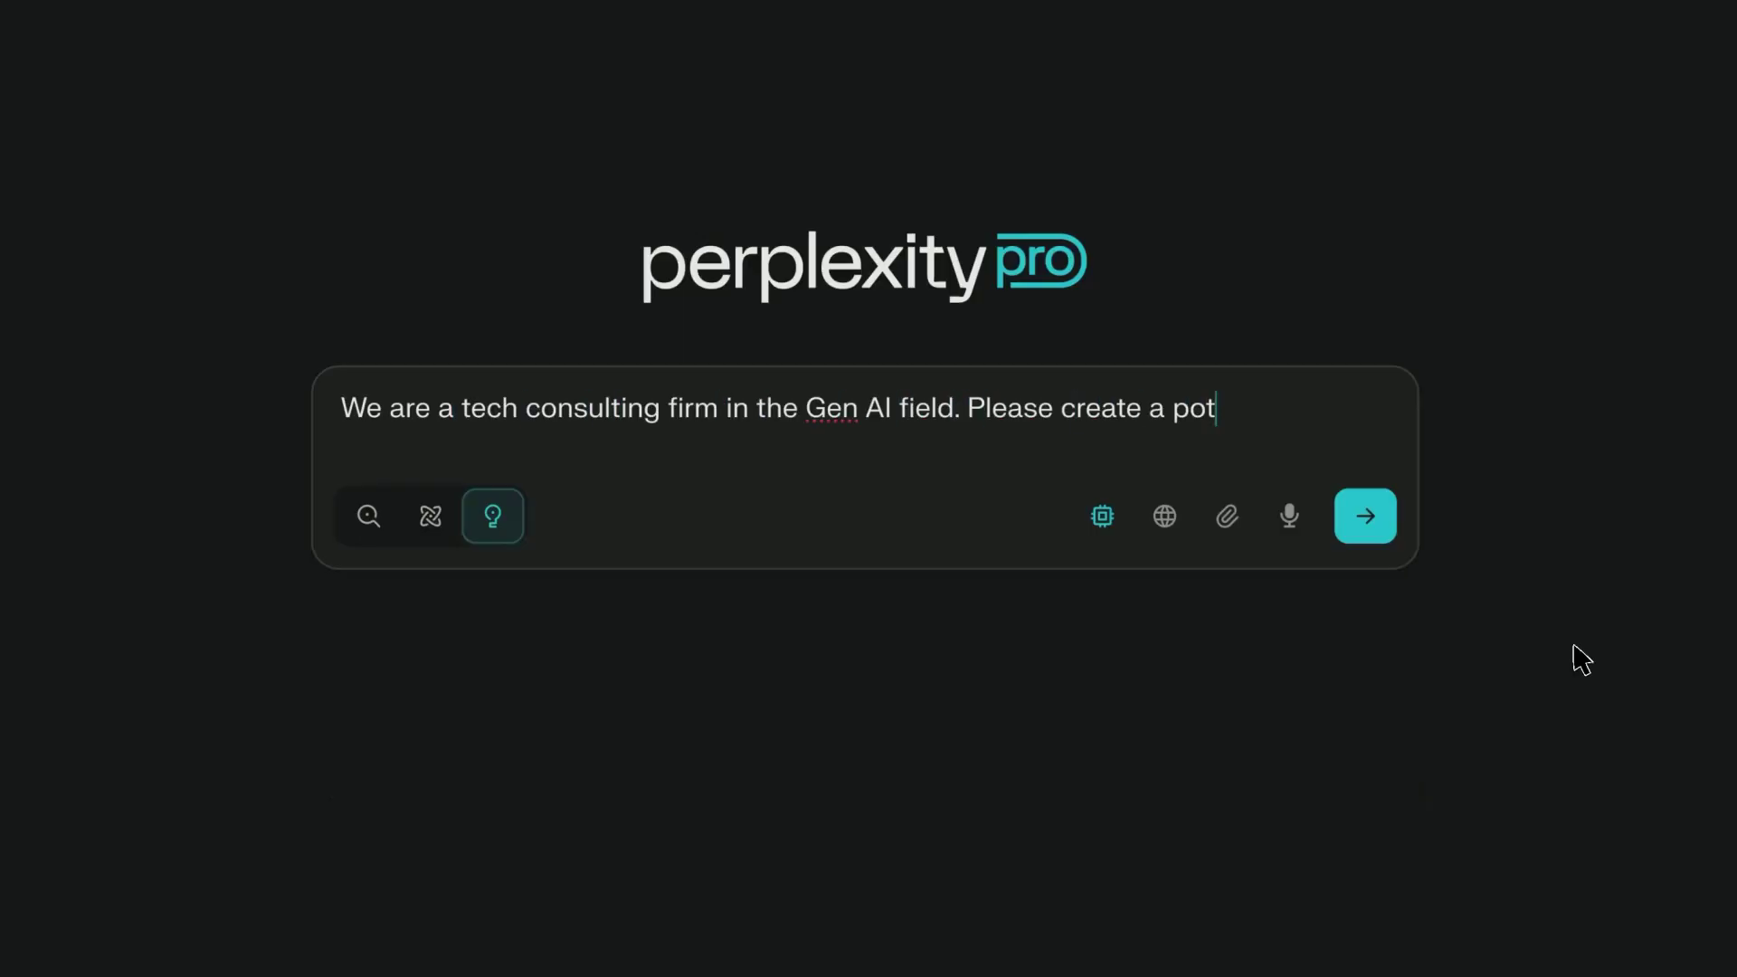
type("ential customer list for us. The target companies are B2B American companies in the development stage at seed, series A, or series B that need AI technology empowerment. List at least 20 companies, clearly stating their contact information, company business introductions, addresses and other specific details.")
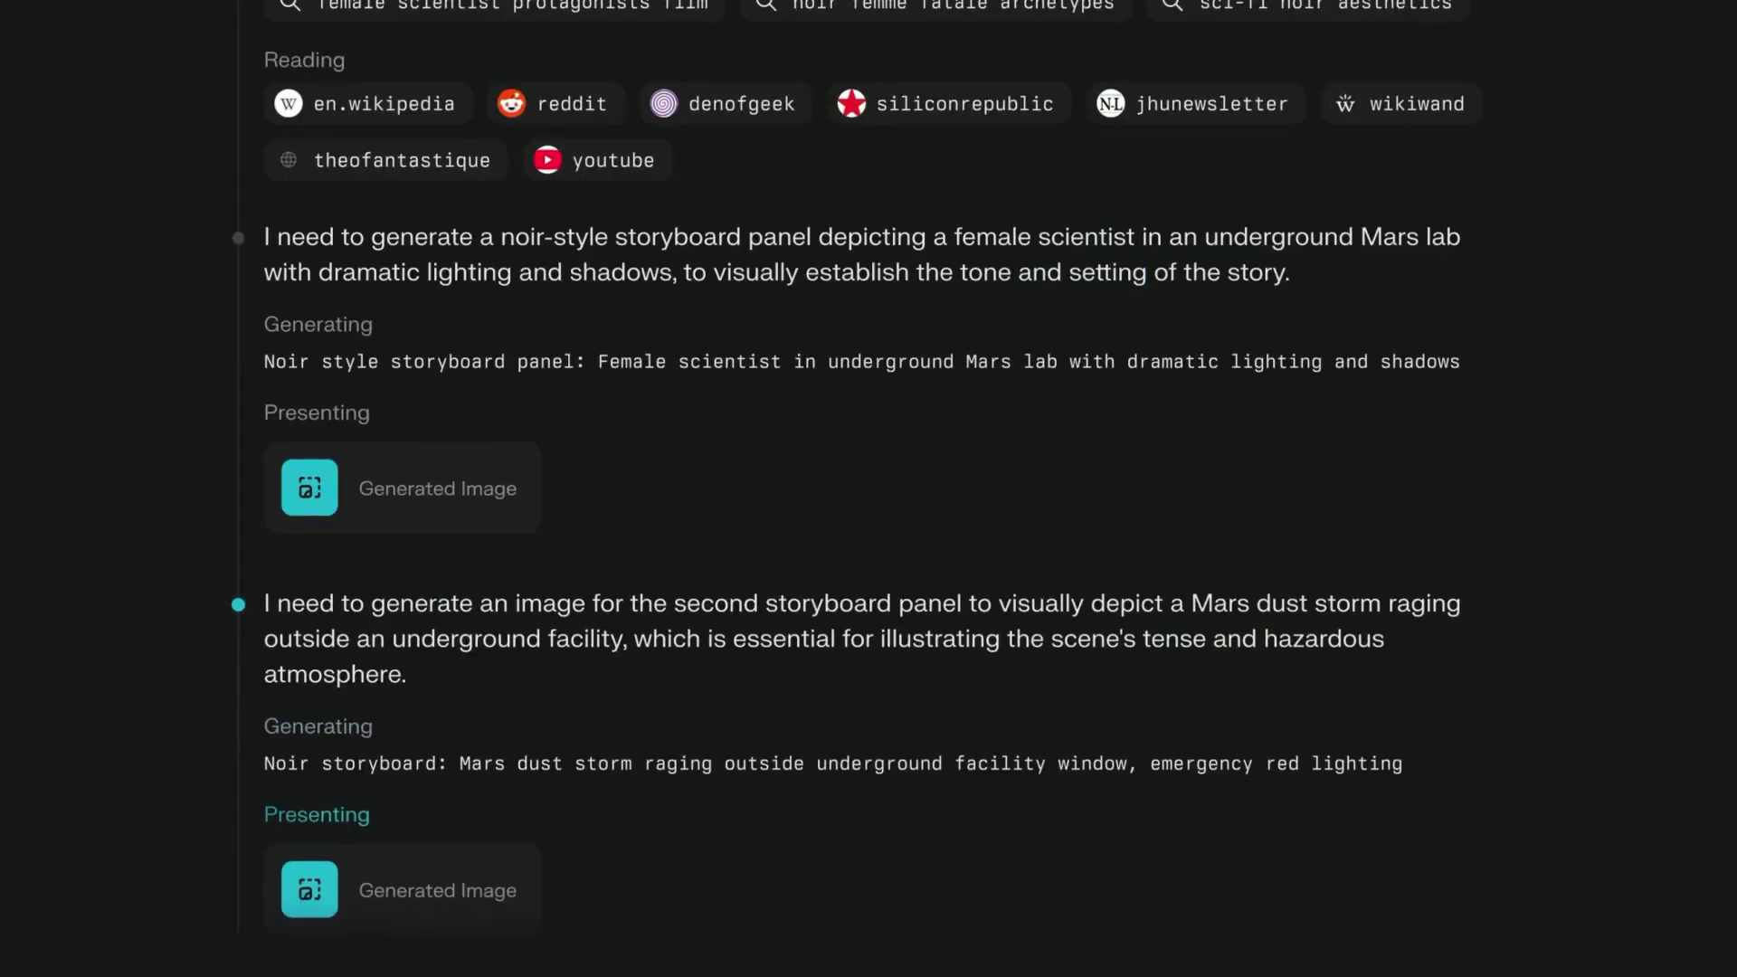
left_click(733, 172)
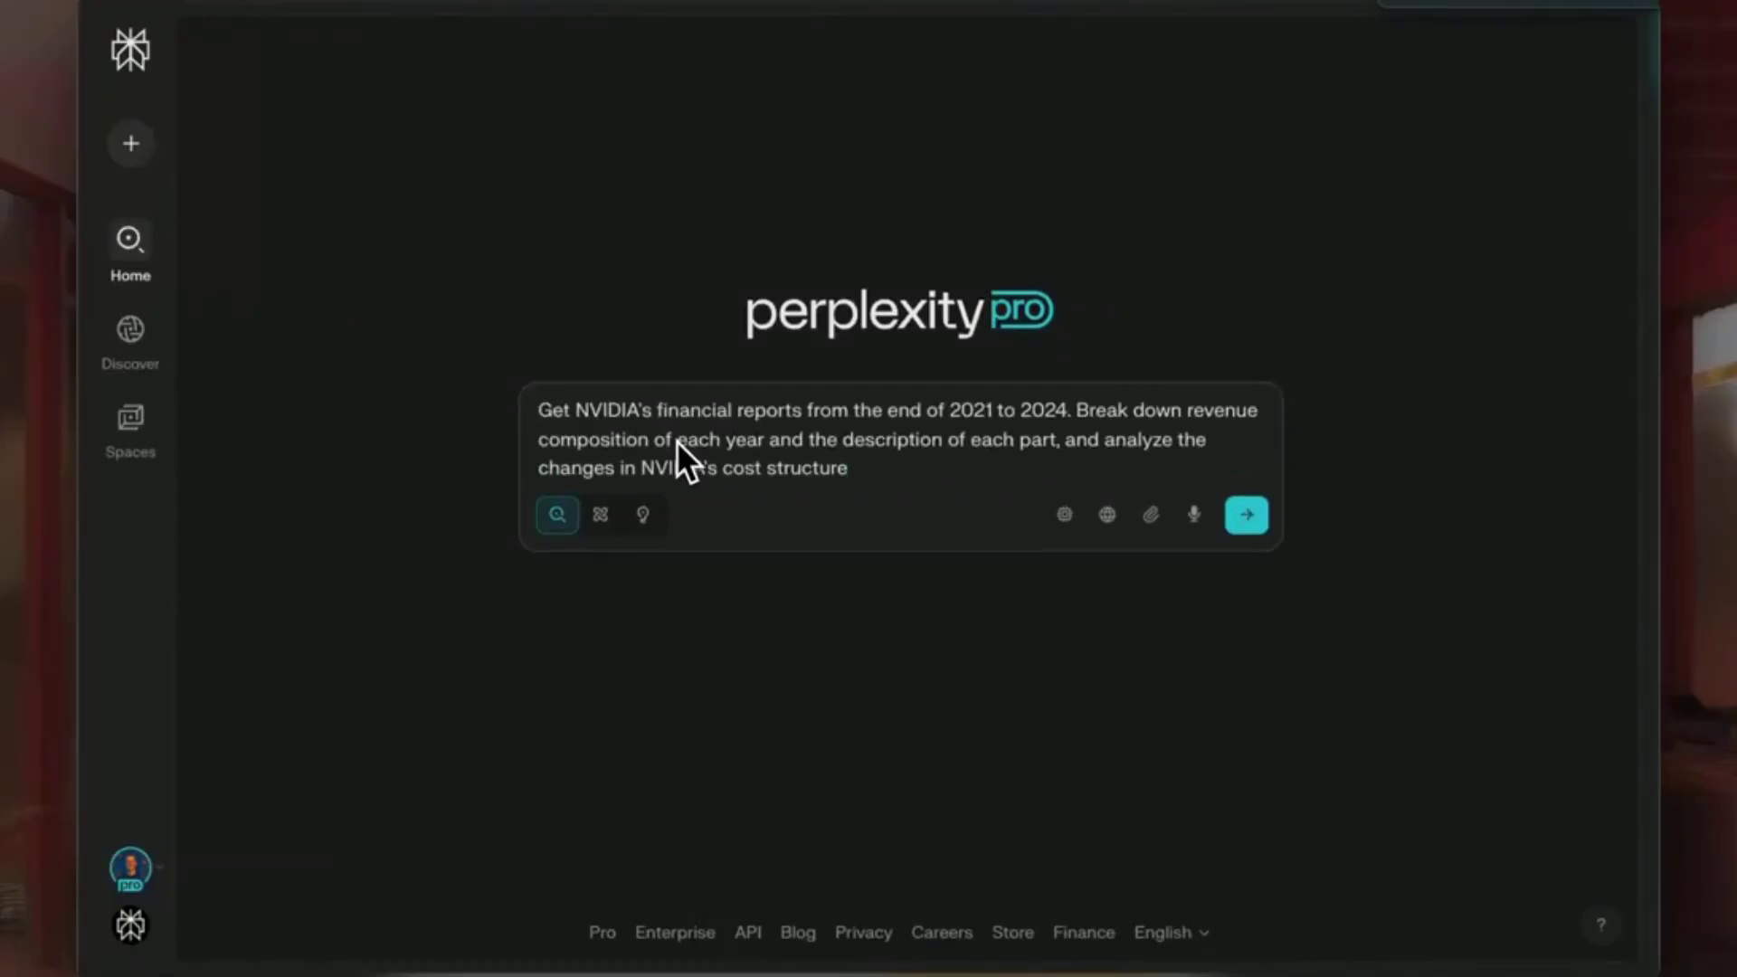
- Switch the NVIDIA financial request to Labs mode and submit it
left_click(646, 514)
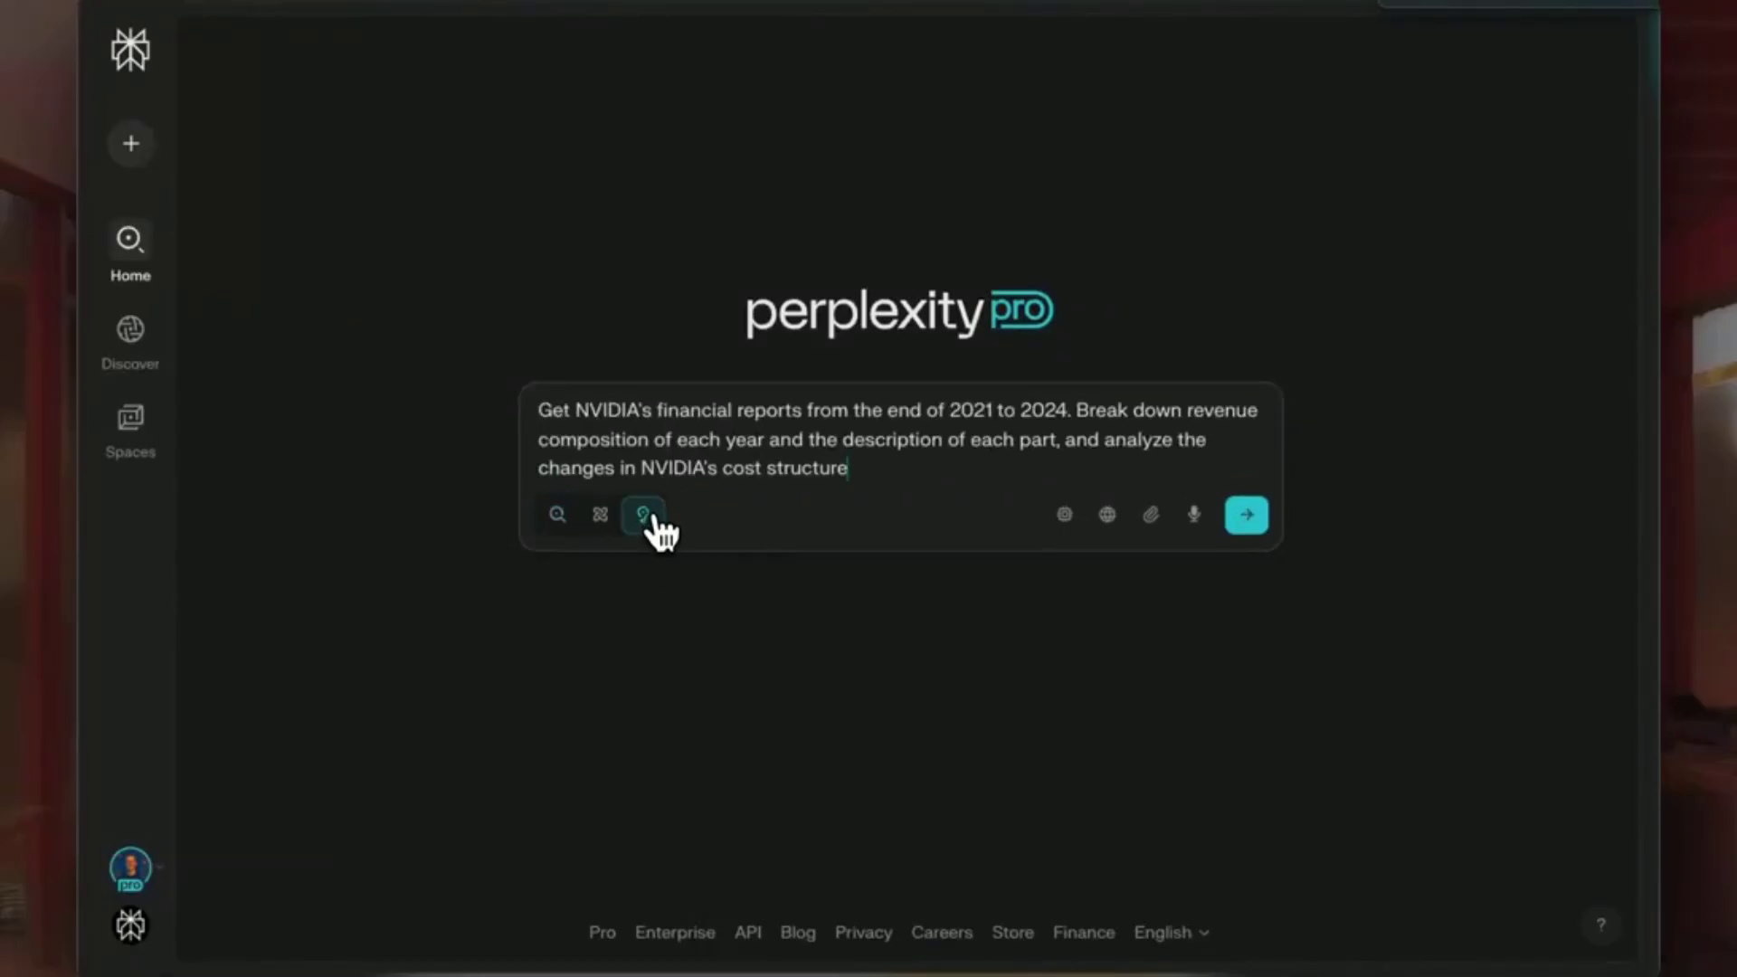
left_click(1246, 514)
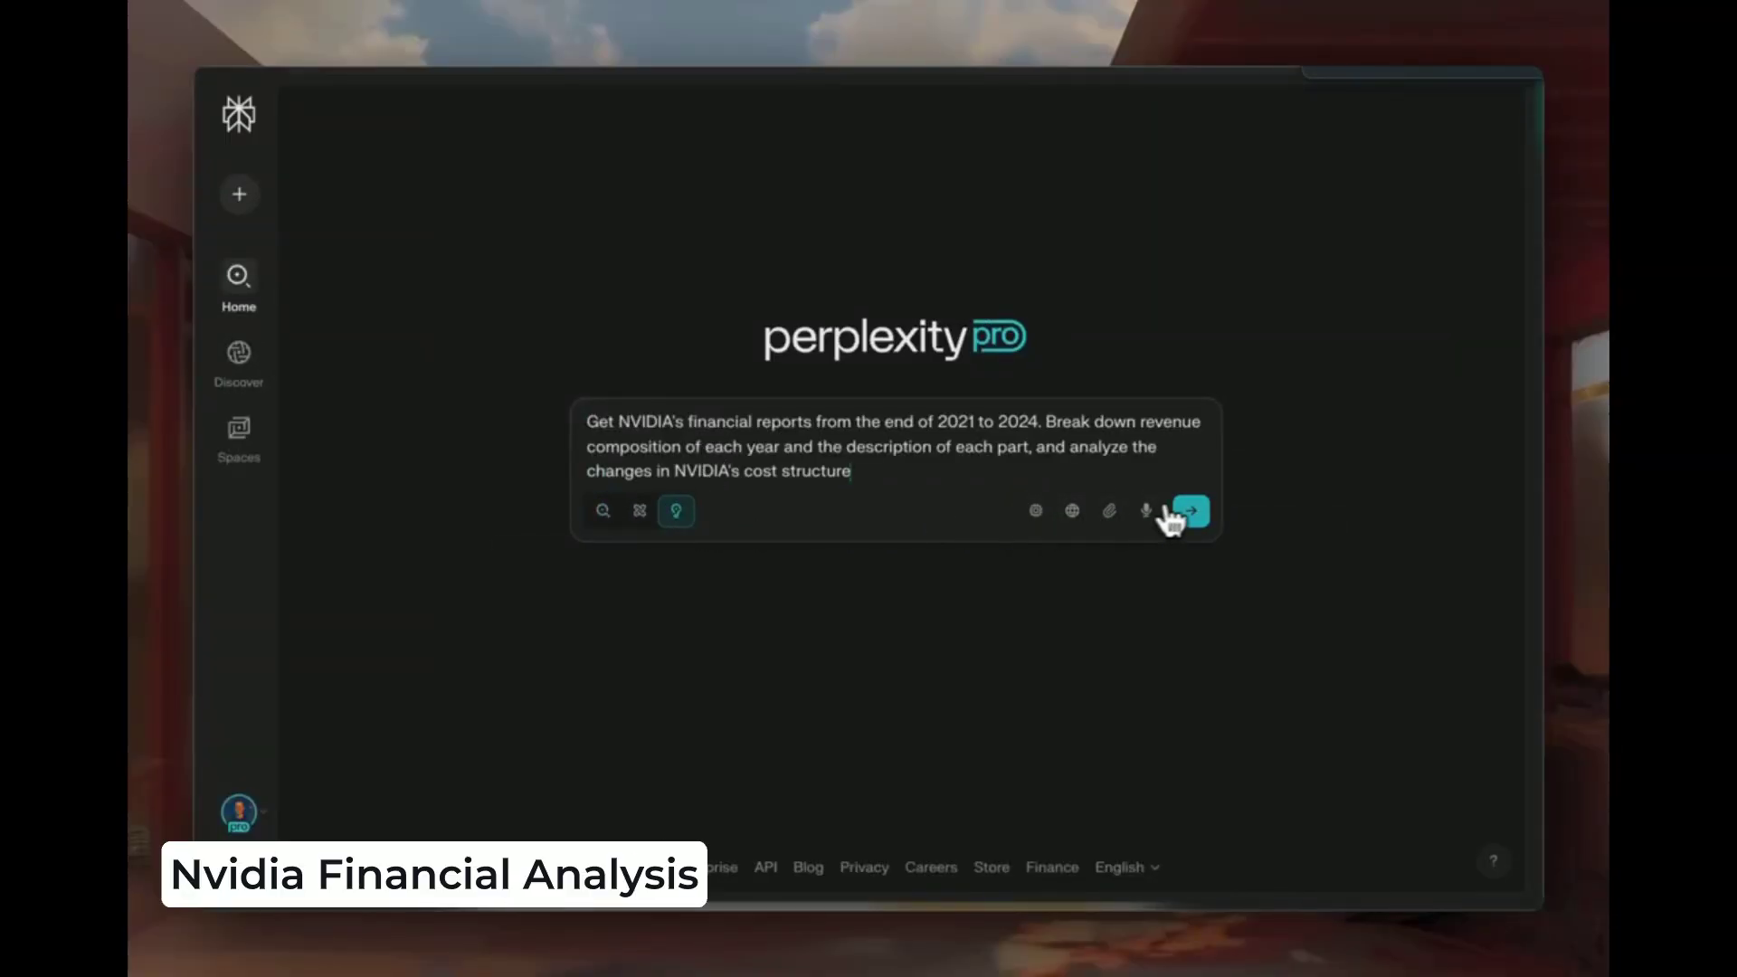
left_click(1191, 513)
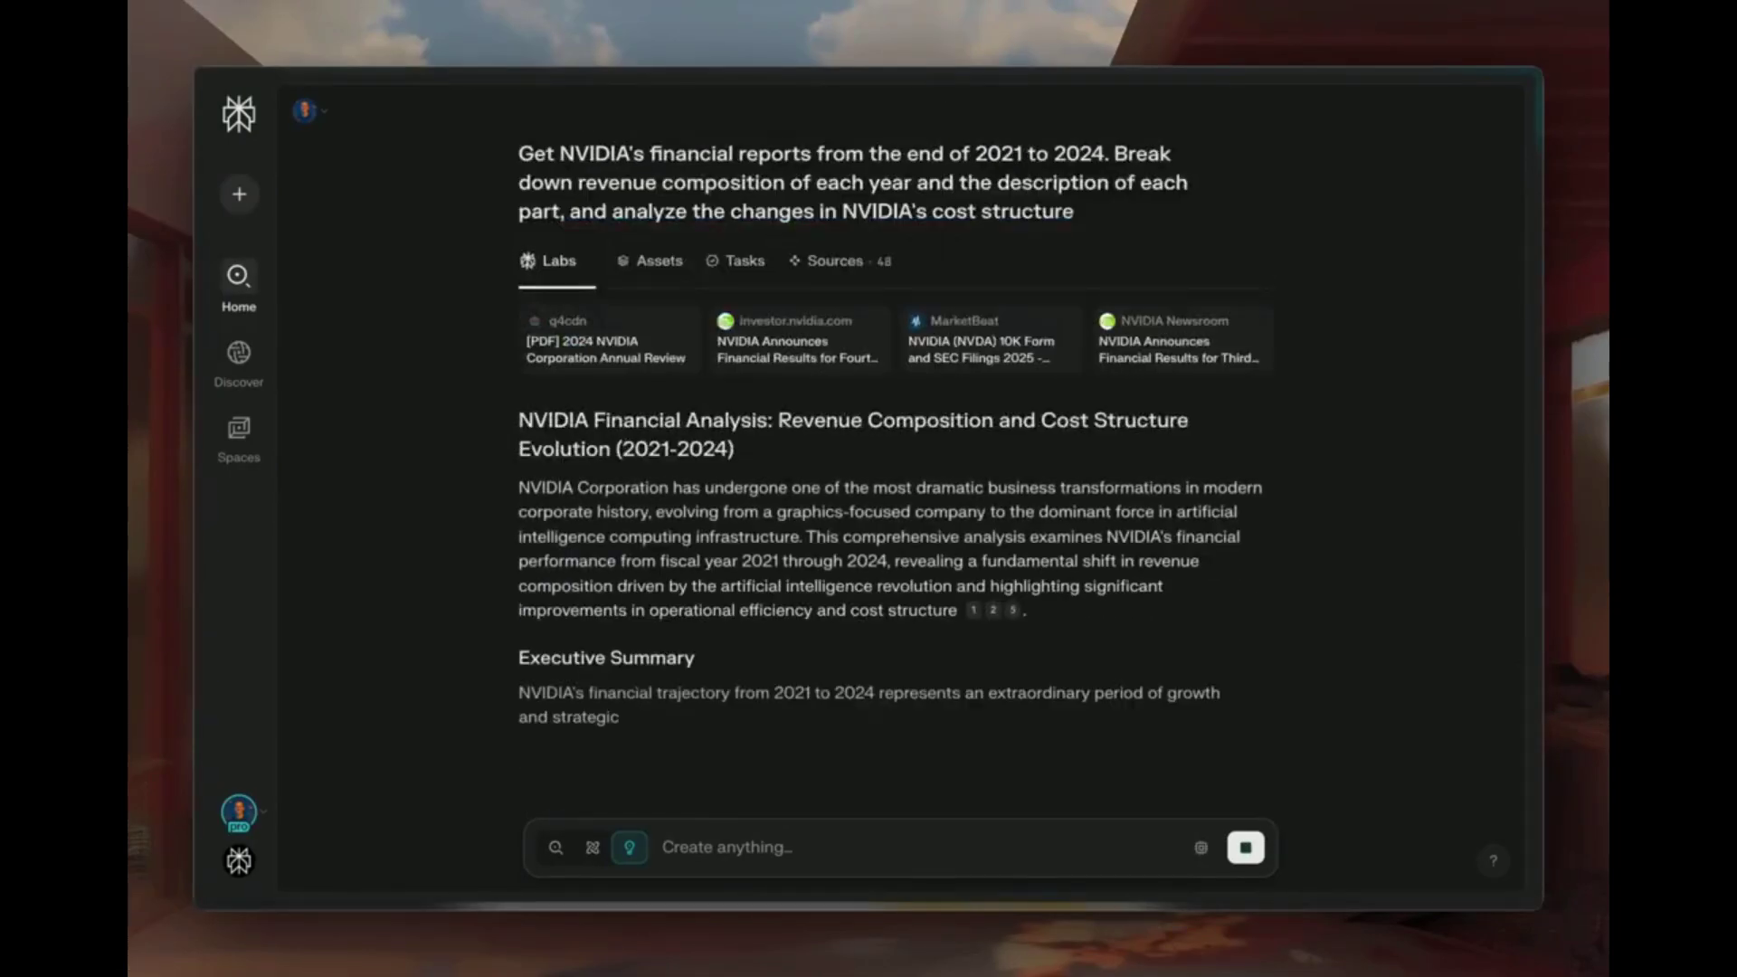
- Scroll through the finished NVIDIA report and preview its summary CSV table
scroll(1392, 686, "down", 3)
scroll(1393, 686, "down", 3)
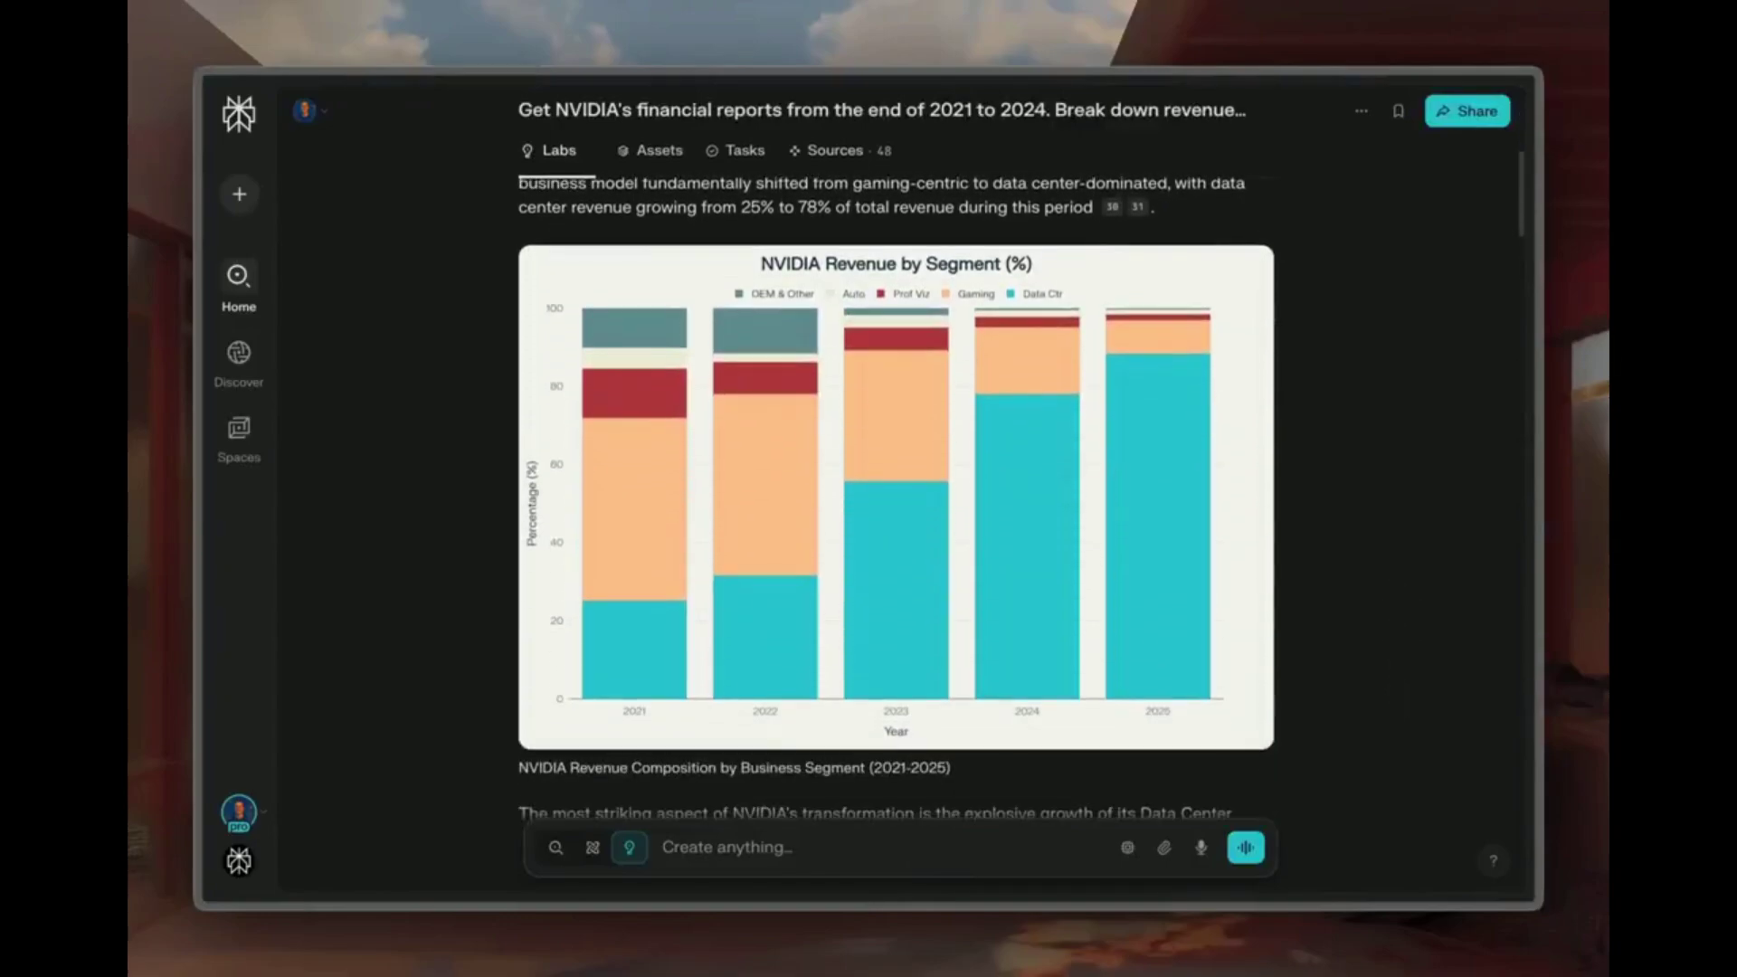
scroll(895, 498, "down", 3)
scroll(896, 498, "down", 3)
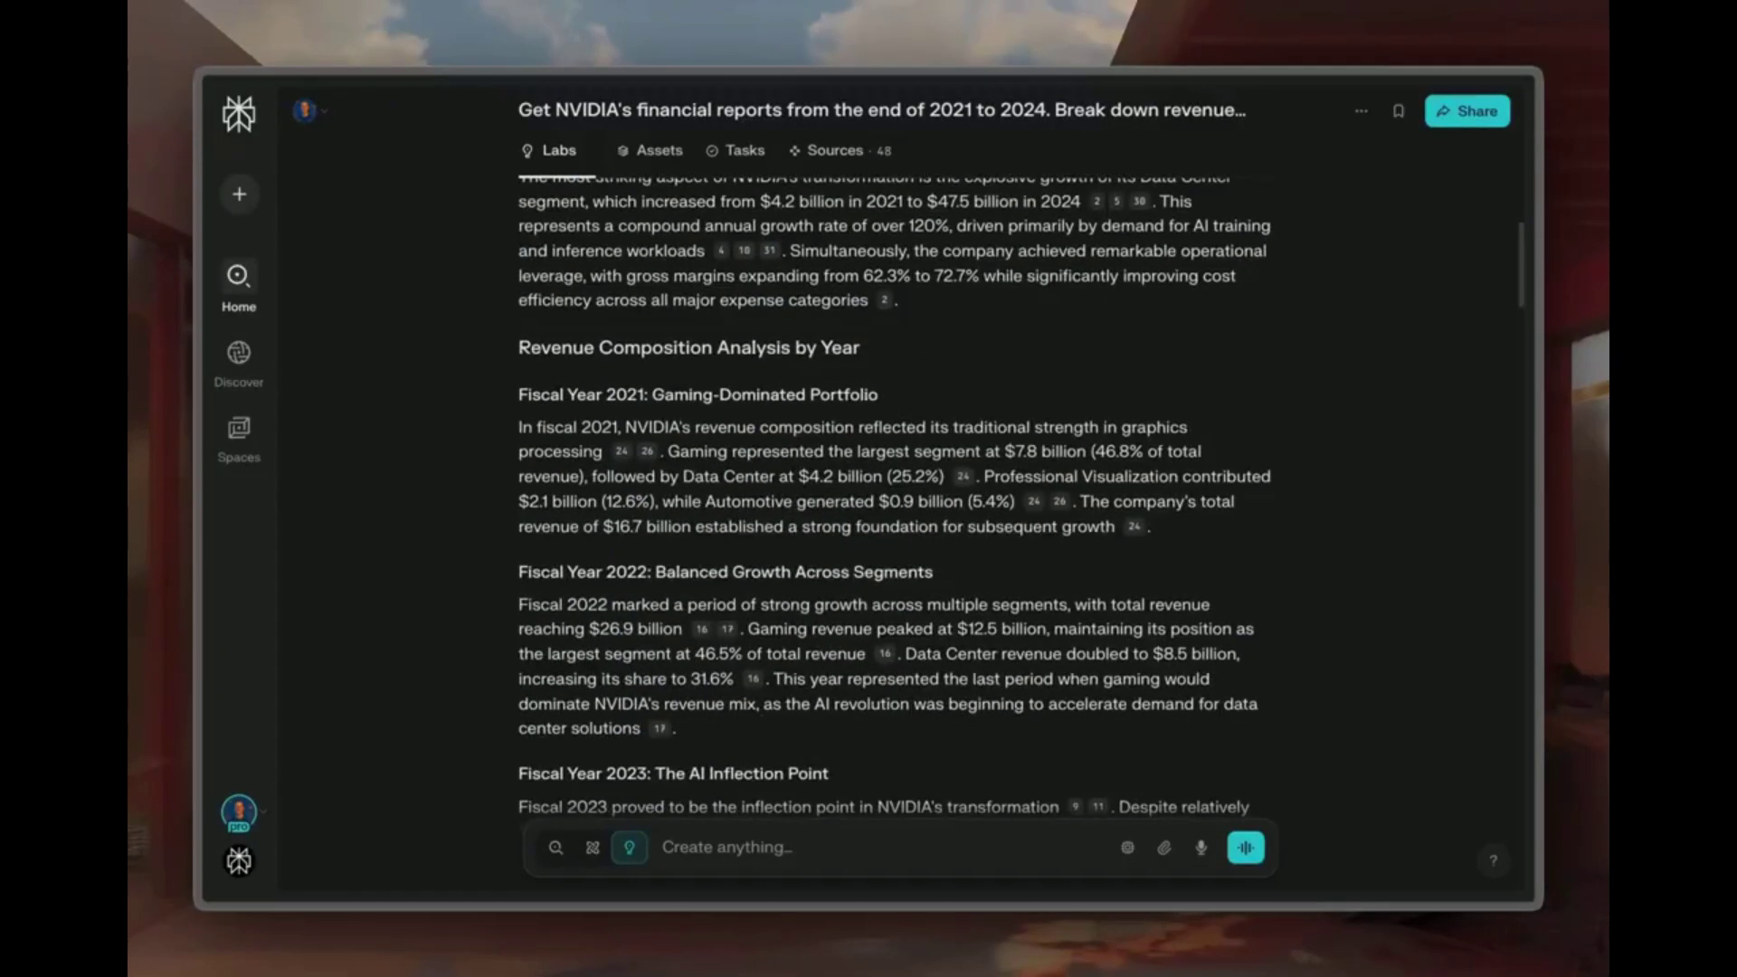
scroll(896, 497, "down", 3)
scroll(896, 498, "down", 2)
scroll(895, 498, "down", 5)
scroll(895, 498, "down", 5)
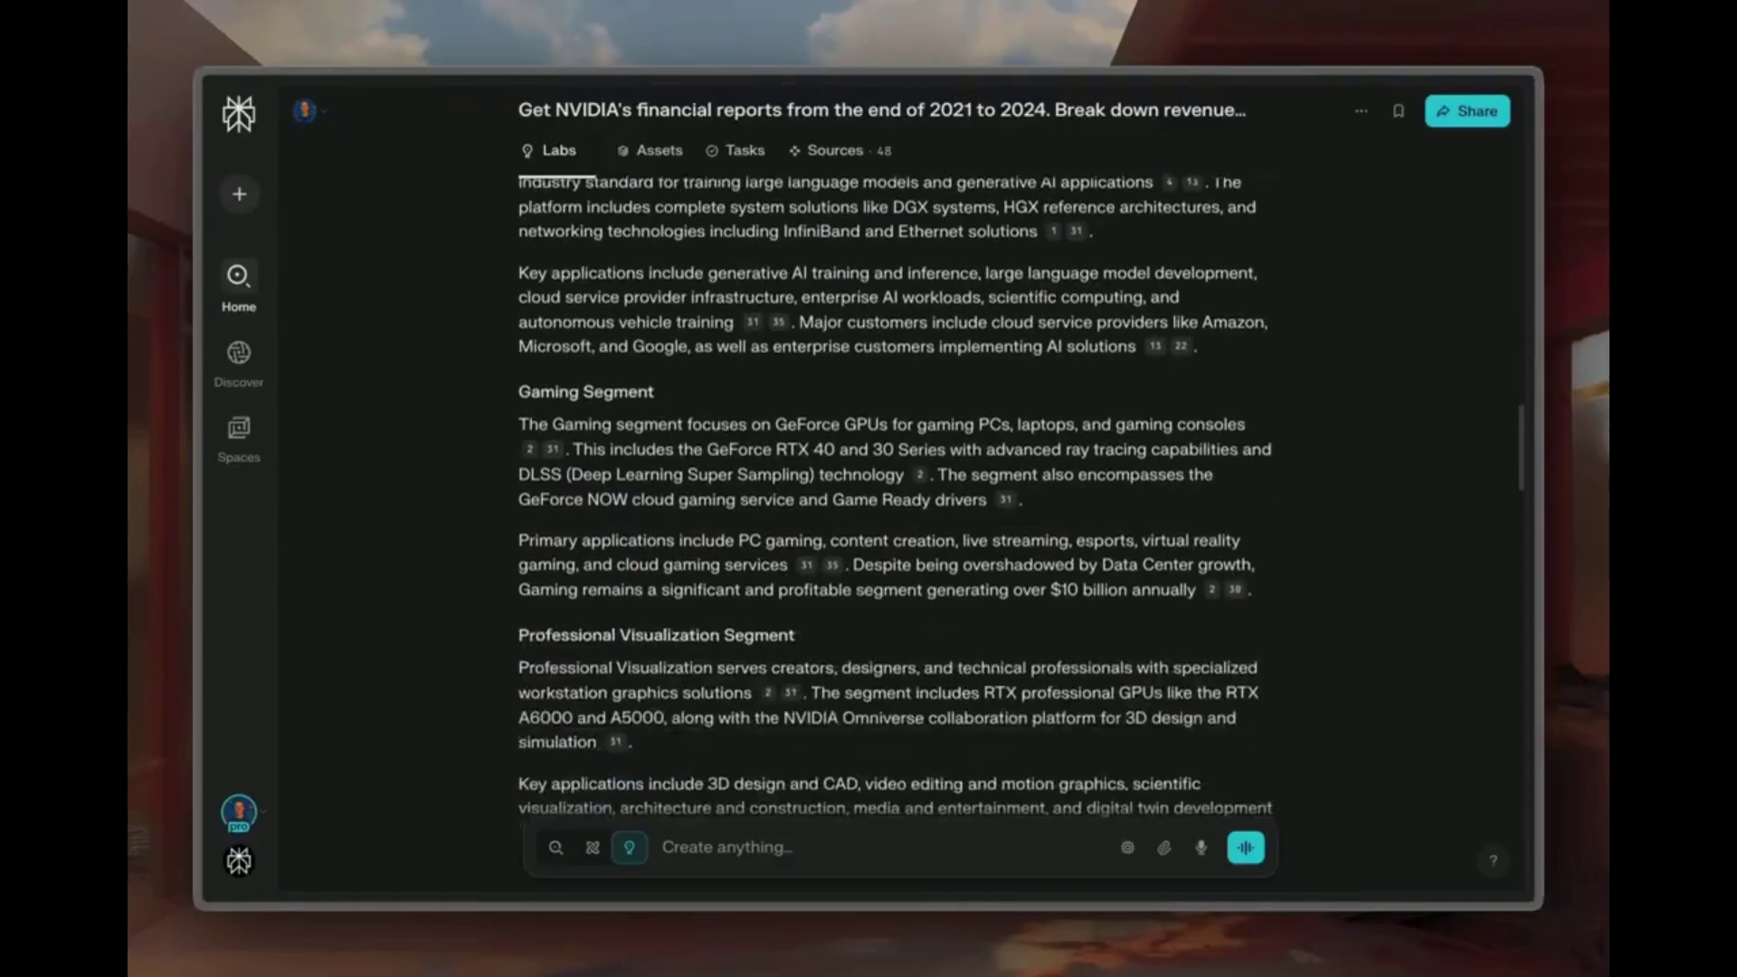
scroll(896, 497, "down", 5)
scroll(895, 497, "down", 4)
scroll(680, 253, "down", 5)
scroll(680, 253, "down", 5)
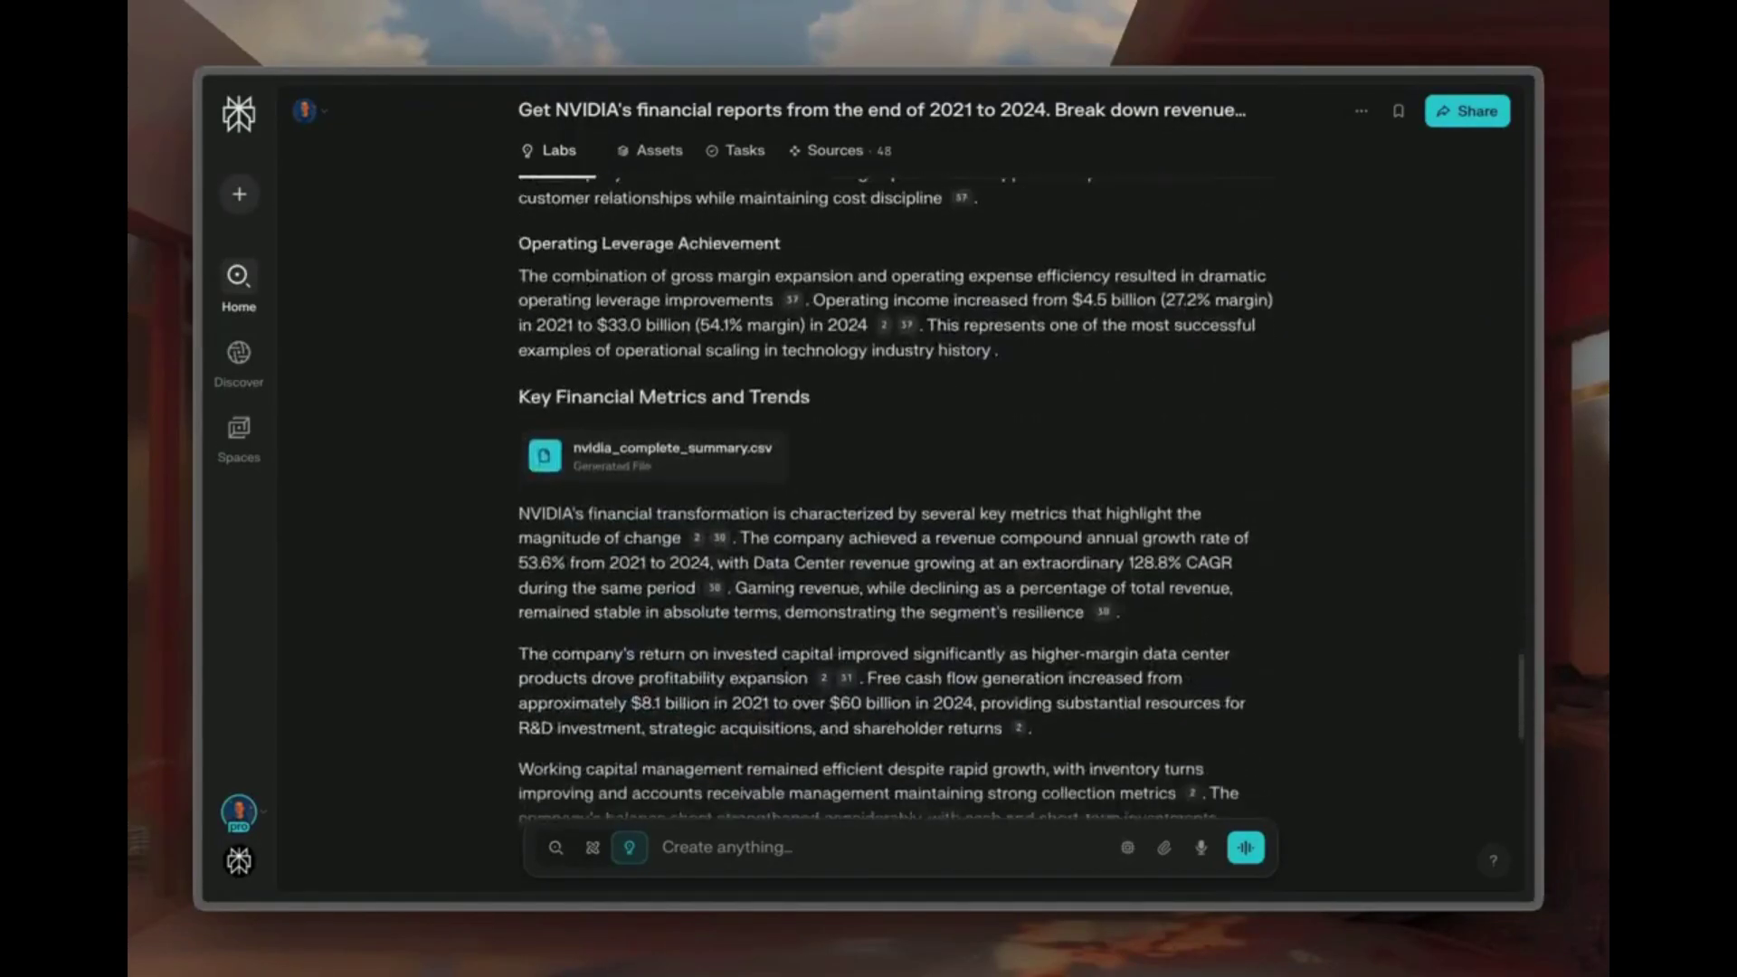
scroll(681, 254, "down", 1)
left_click(680, 253)
scroll(1349, 470, "right", 3)
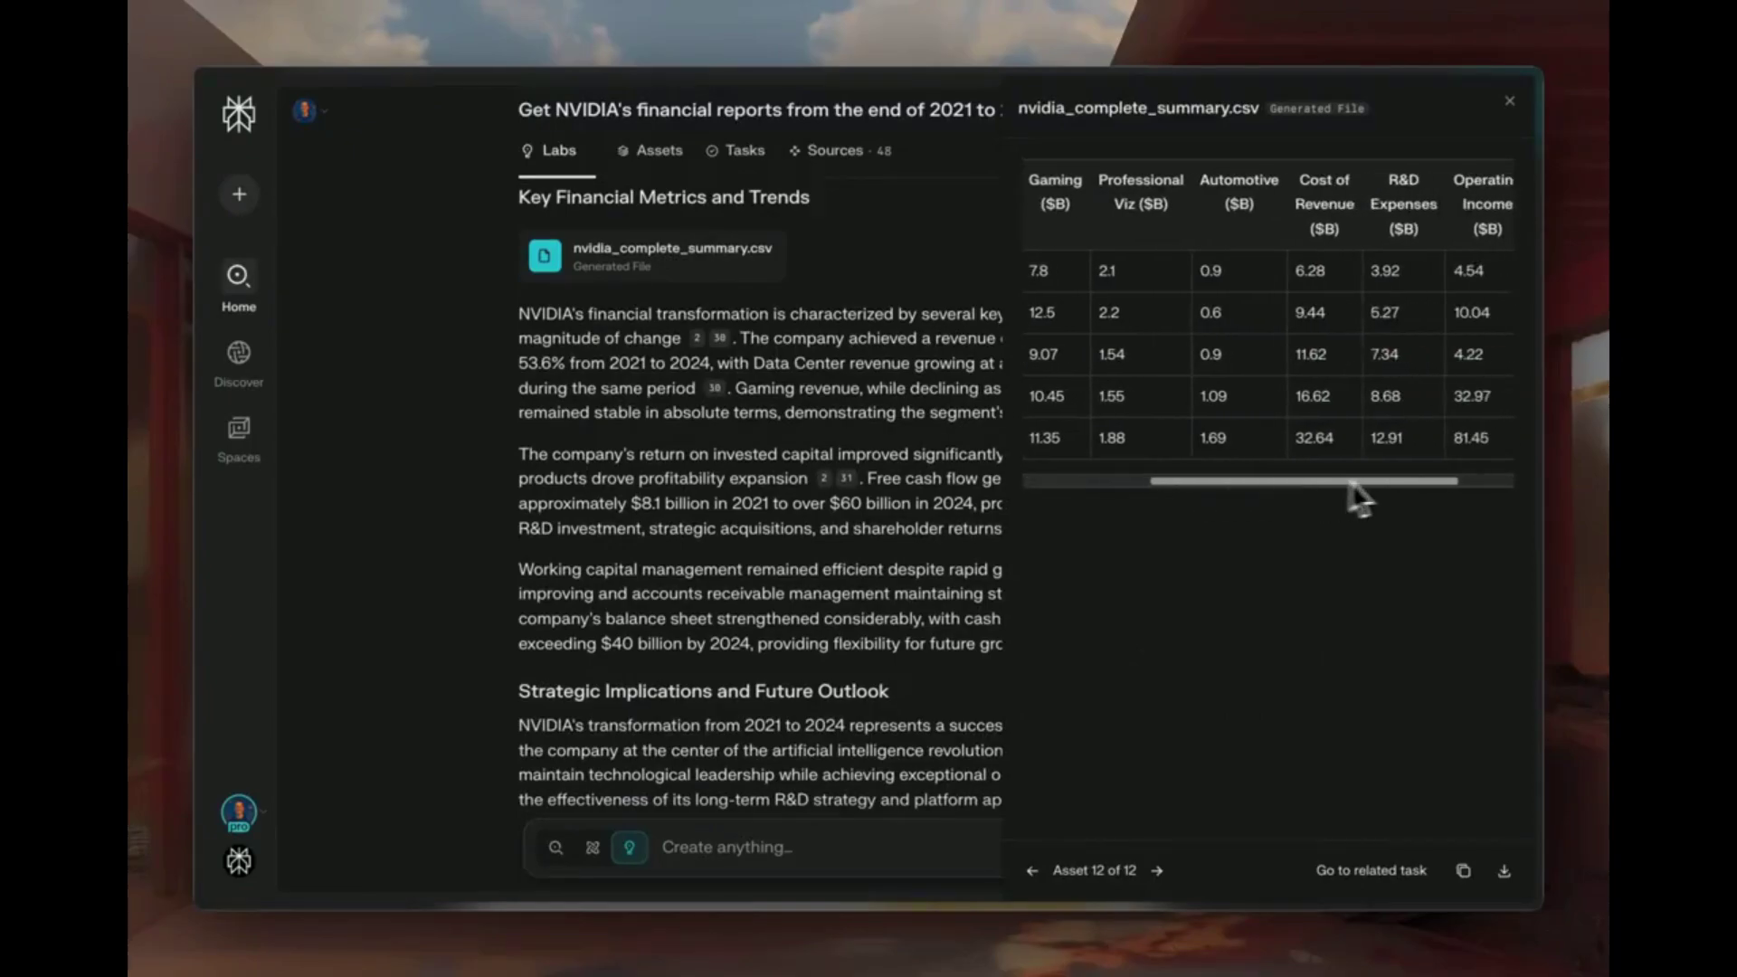
key("Escape")
- Show the project's assets, preview the revenue segments chart, and return to the report
scroll(1375, 567, "down", 3)
scroll(1375, 567, "down", 3)
left_click(659, 150)
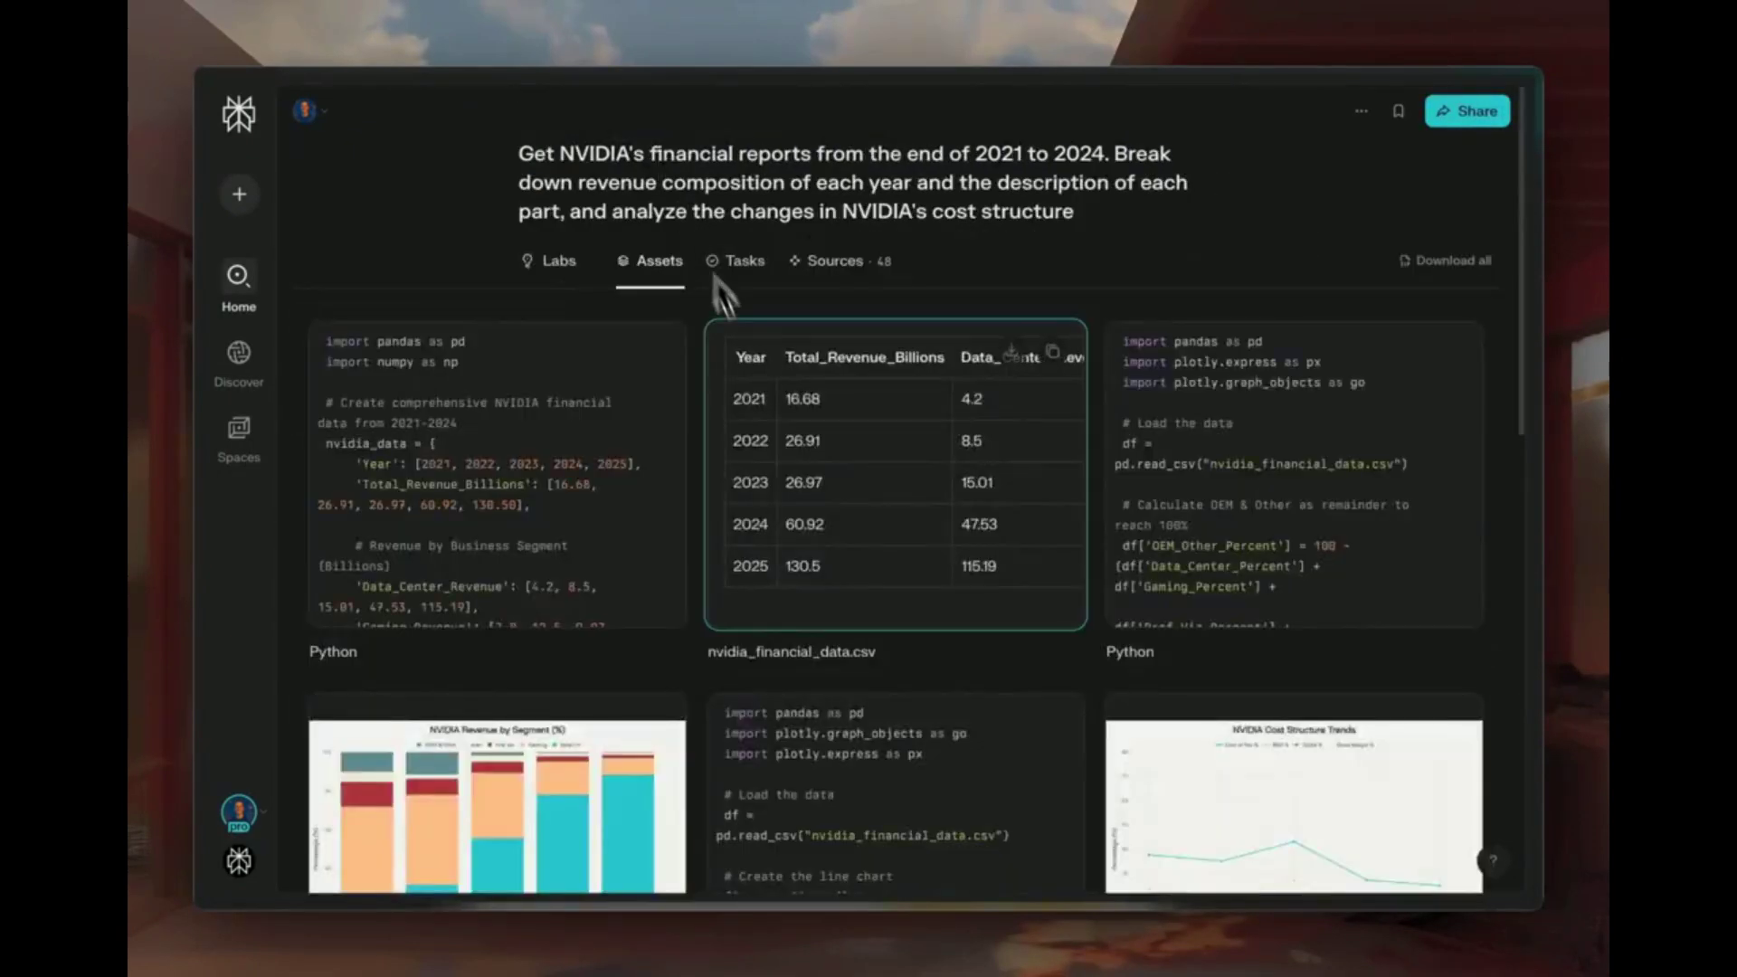
scroll(903, 517, "down", 4)
left_click(570, 497)
key("Escape")
scroll(1077, 474, "down", 5)
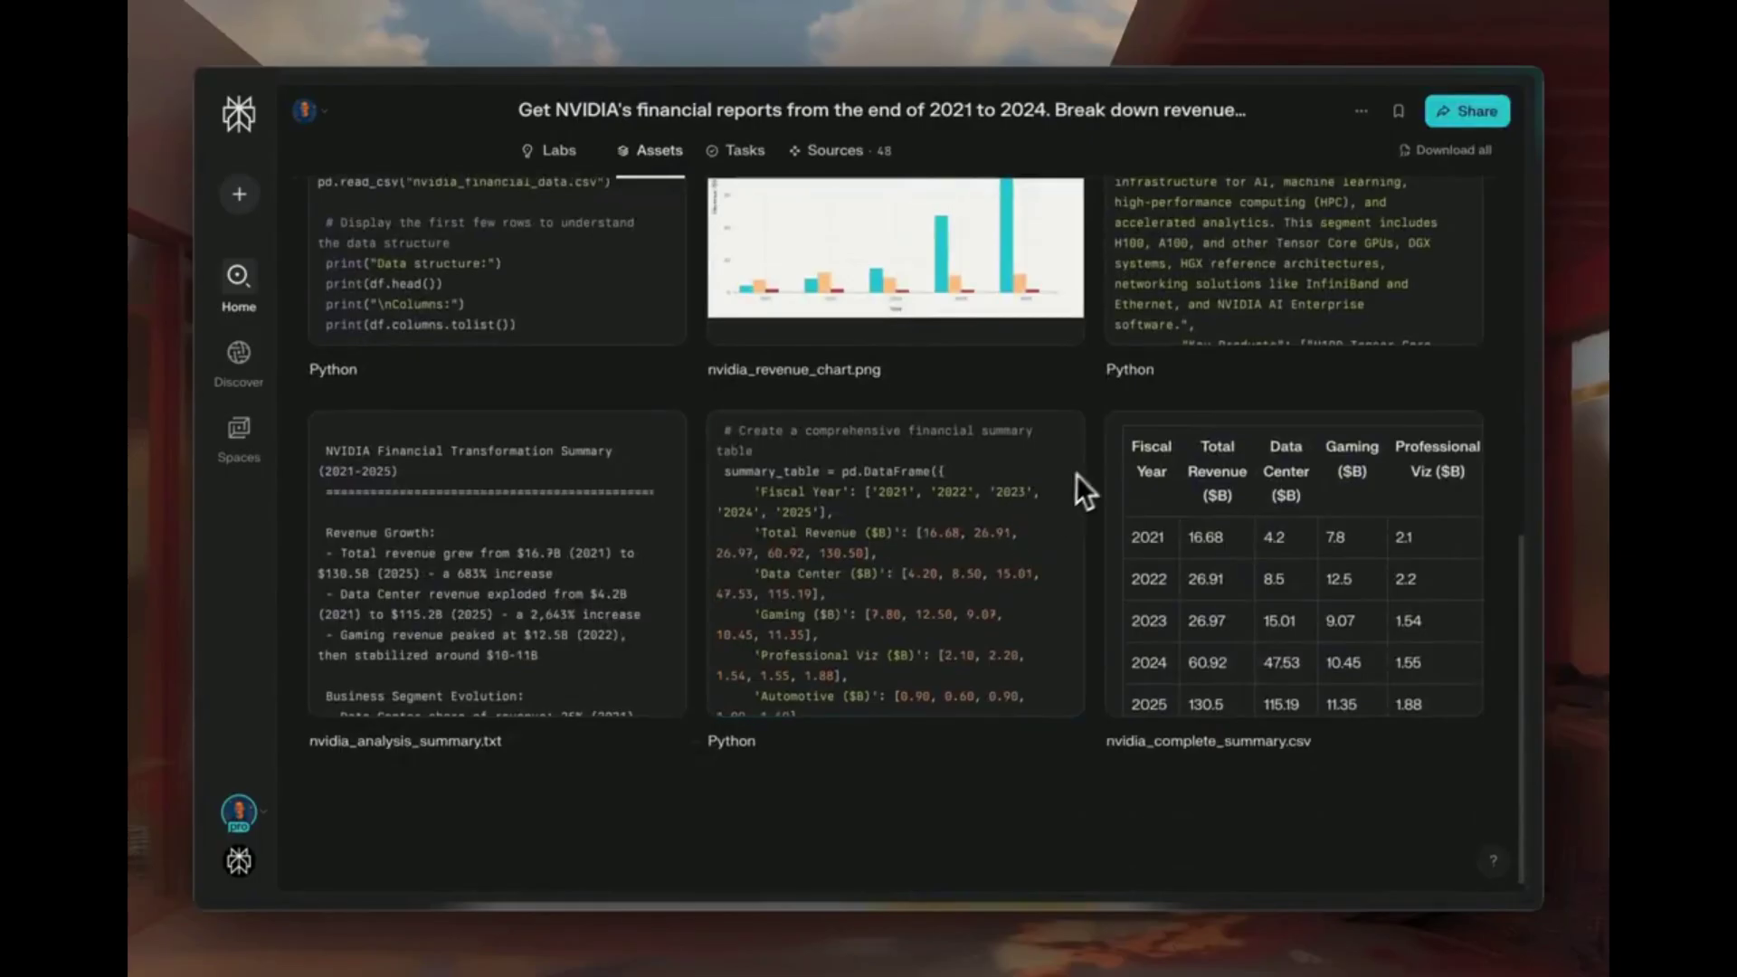
left_click(549, 150)
- Preview the nvidia_complete_summary.csv table, then scroll further down the report
scroll(1470, 676, "down", 2)
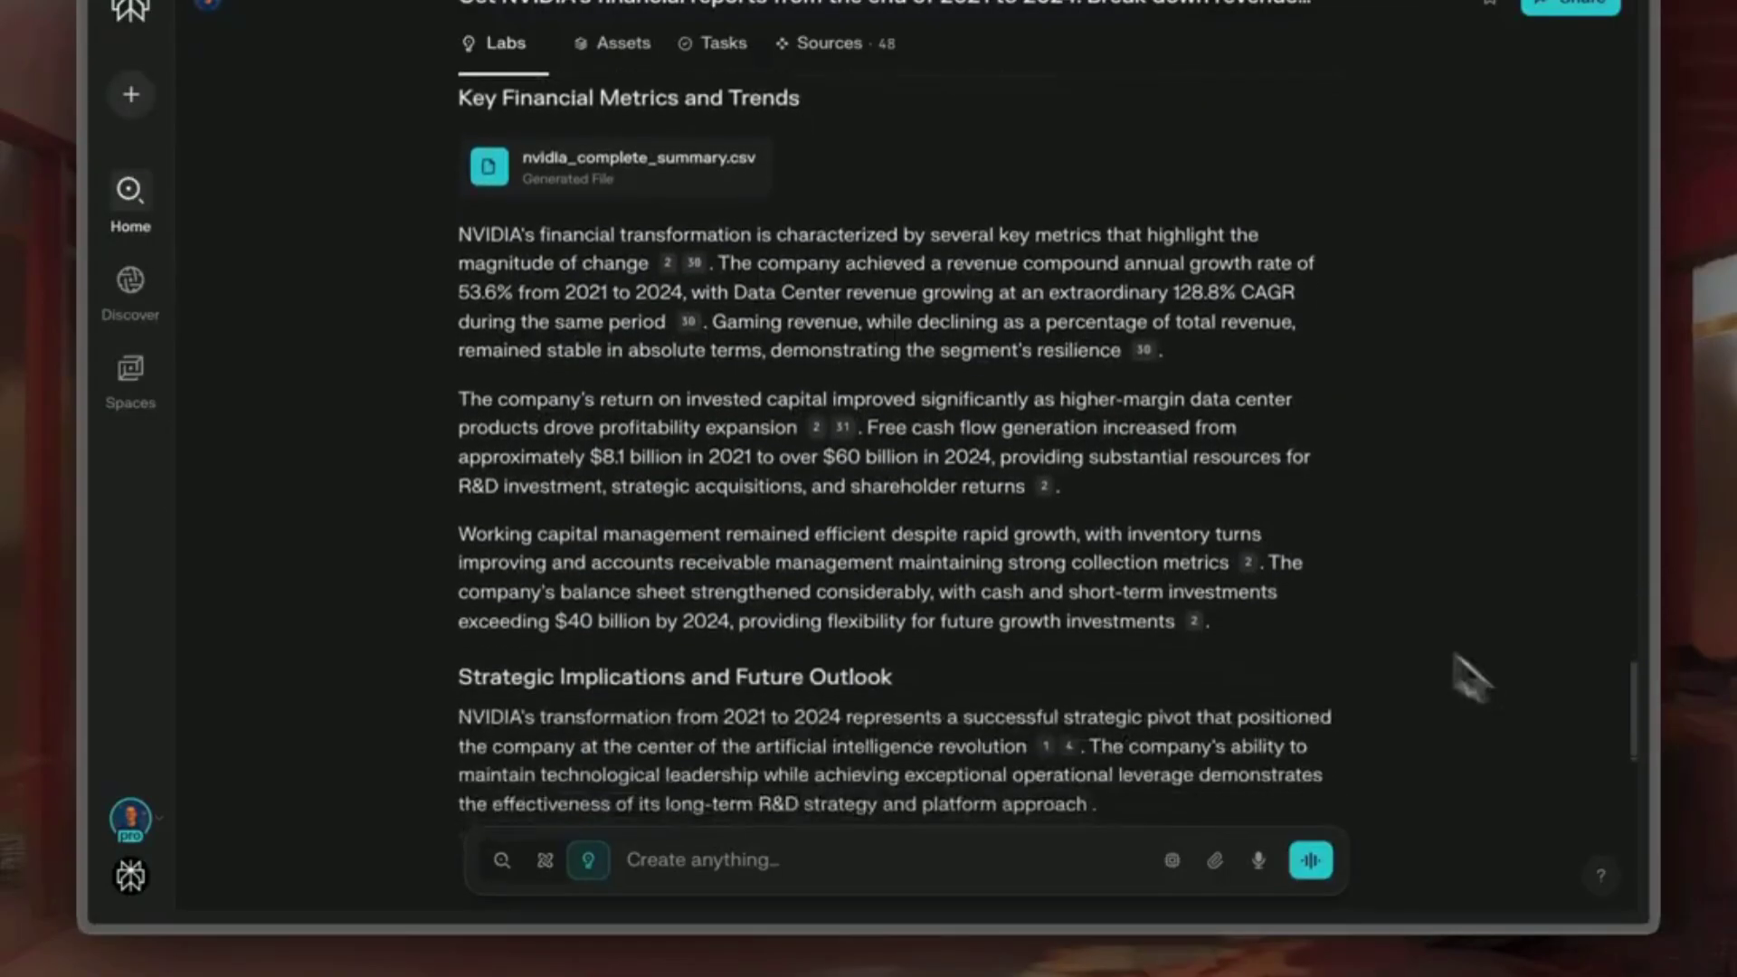
left_click(642, 184)
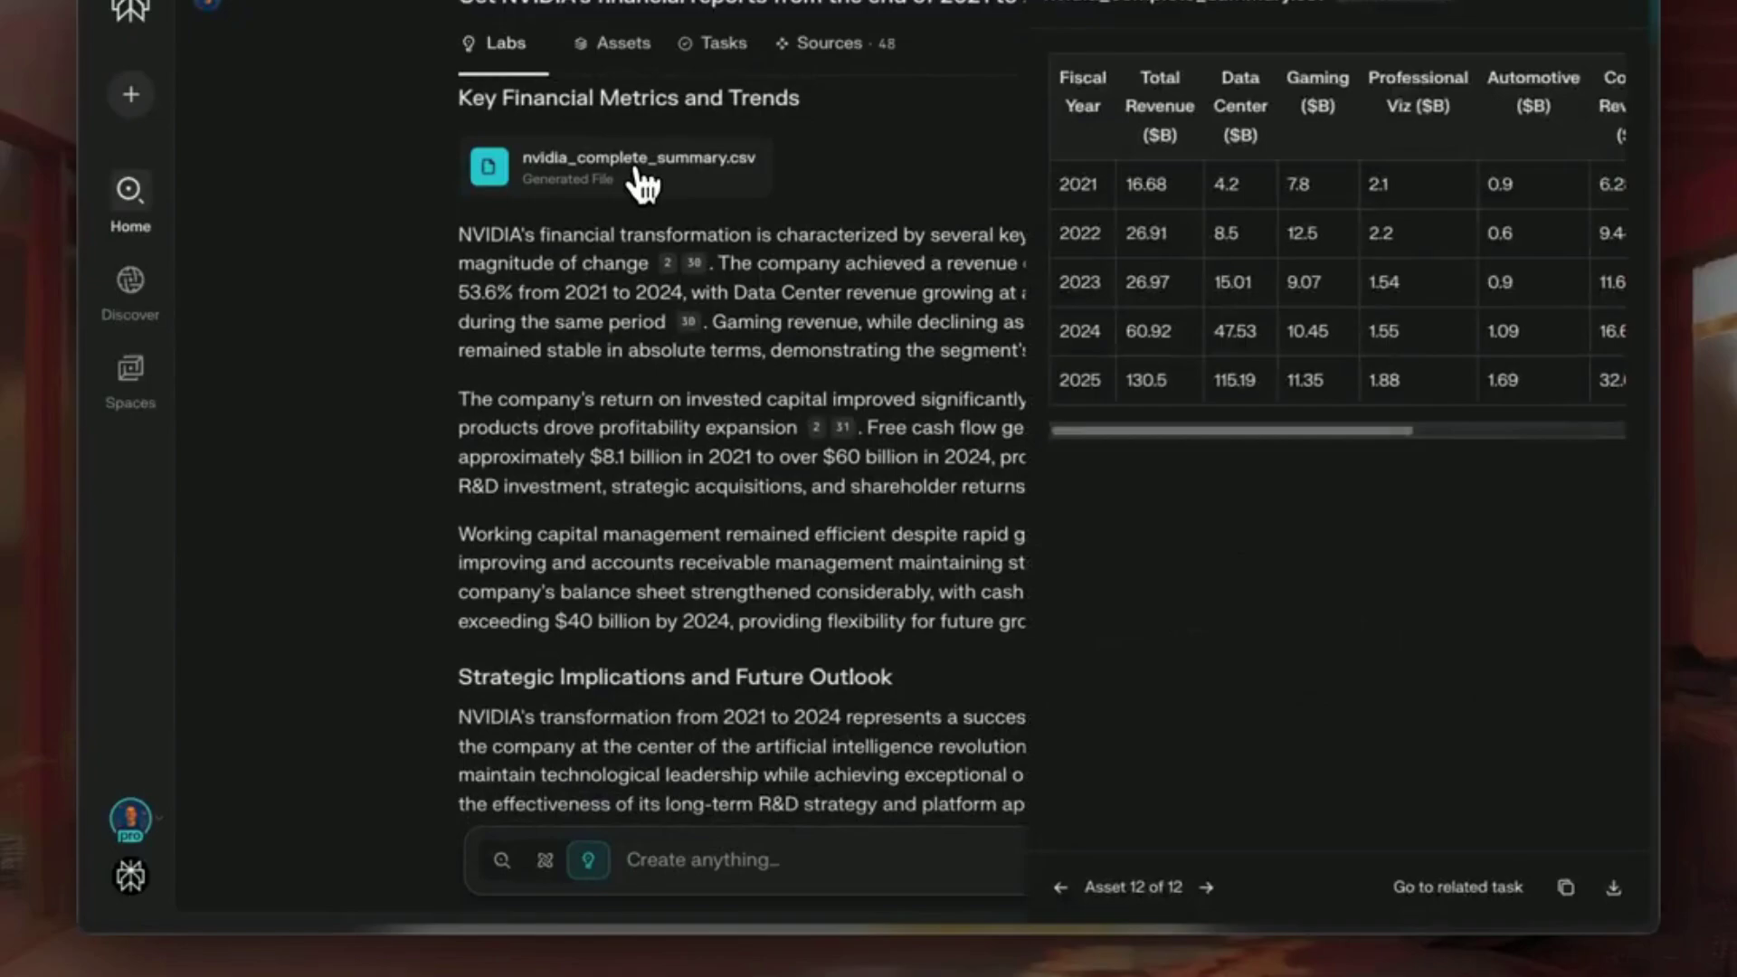
left_click_drag(1294, 430, 1473, 427)
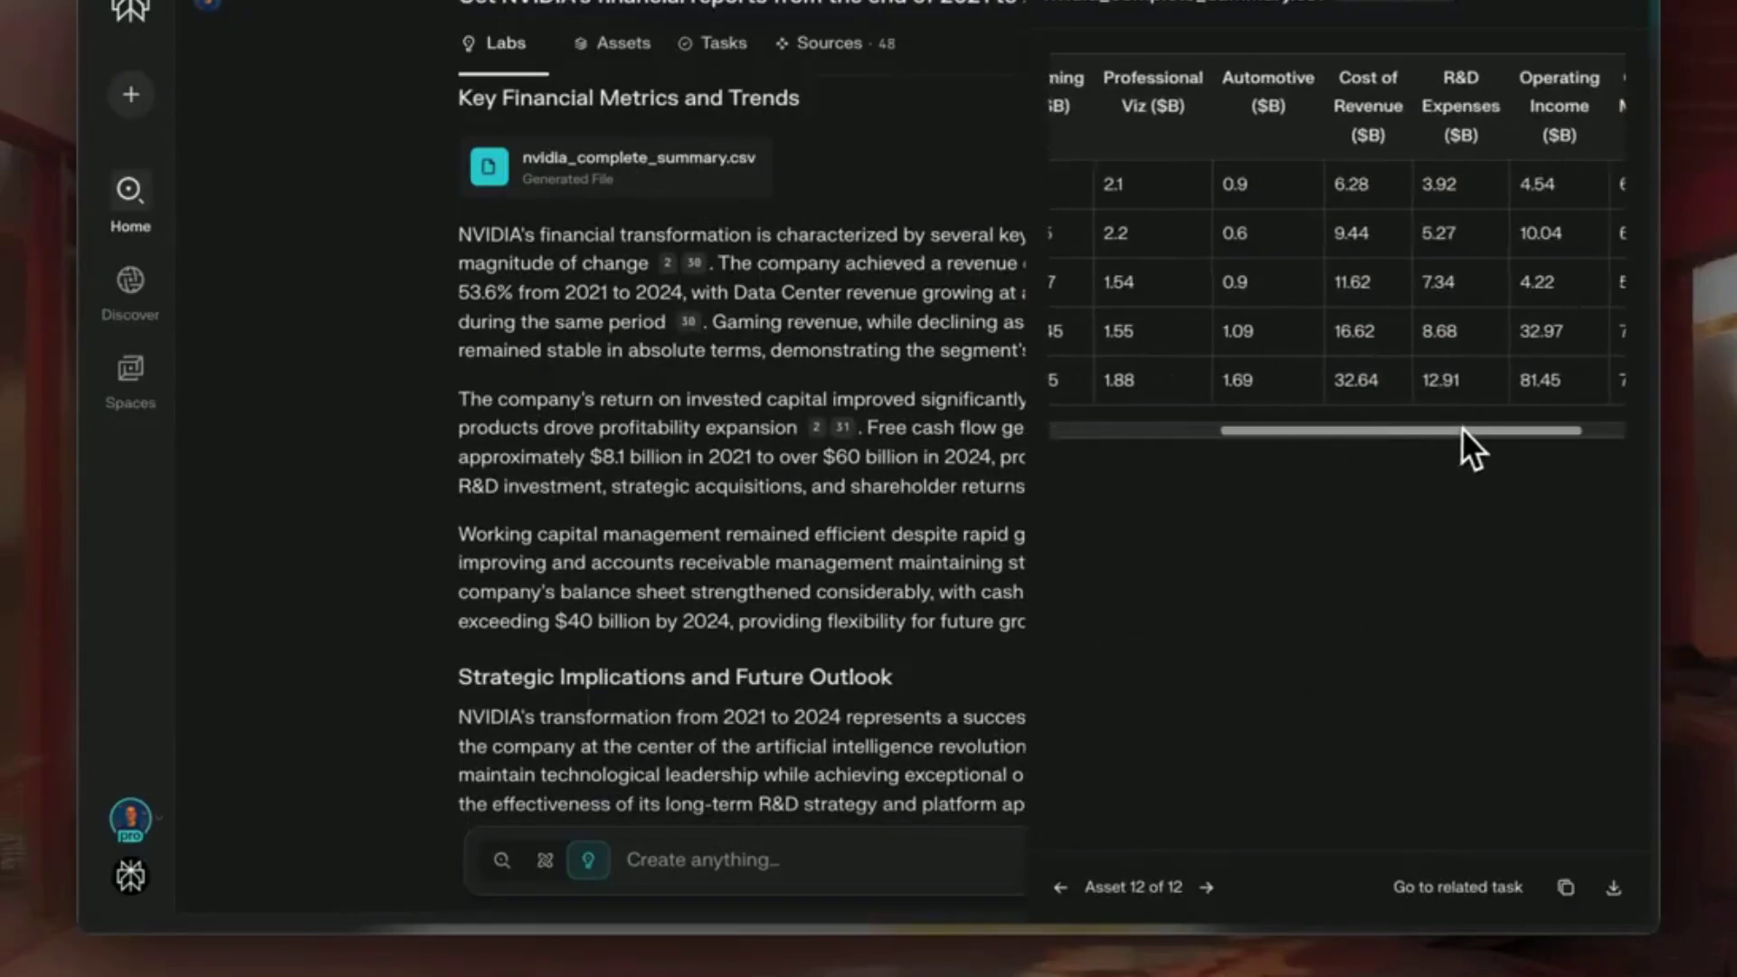
left_click(929, 575)
scroll(1454, 515, "down", 1)
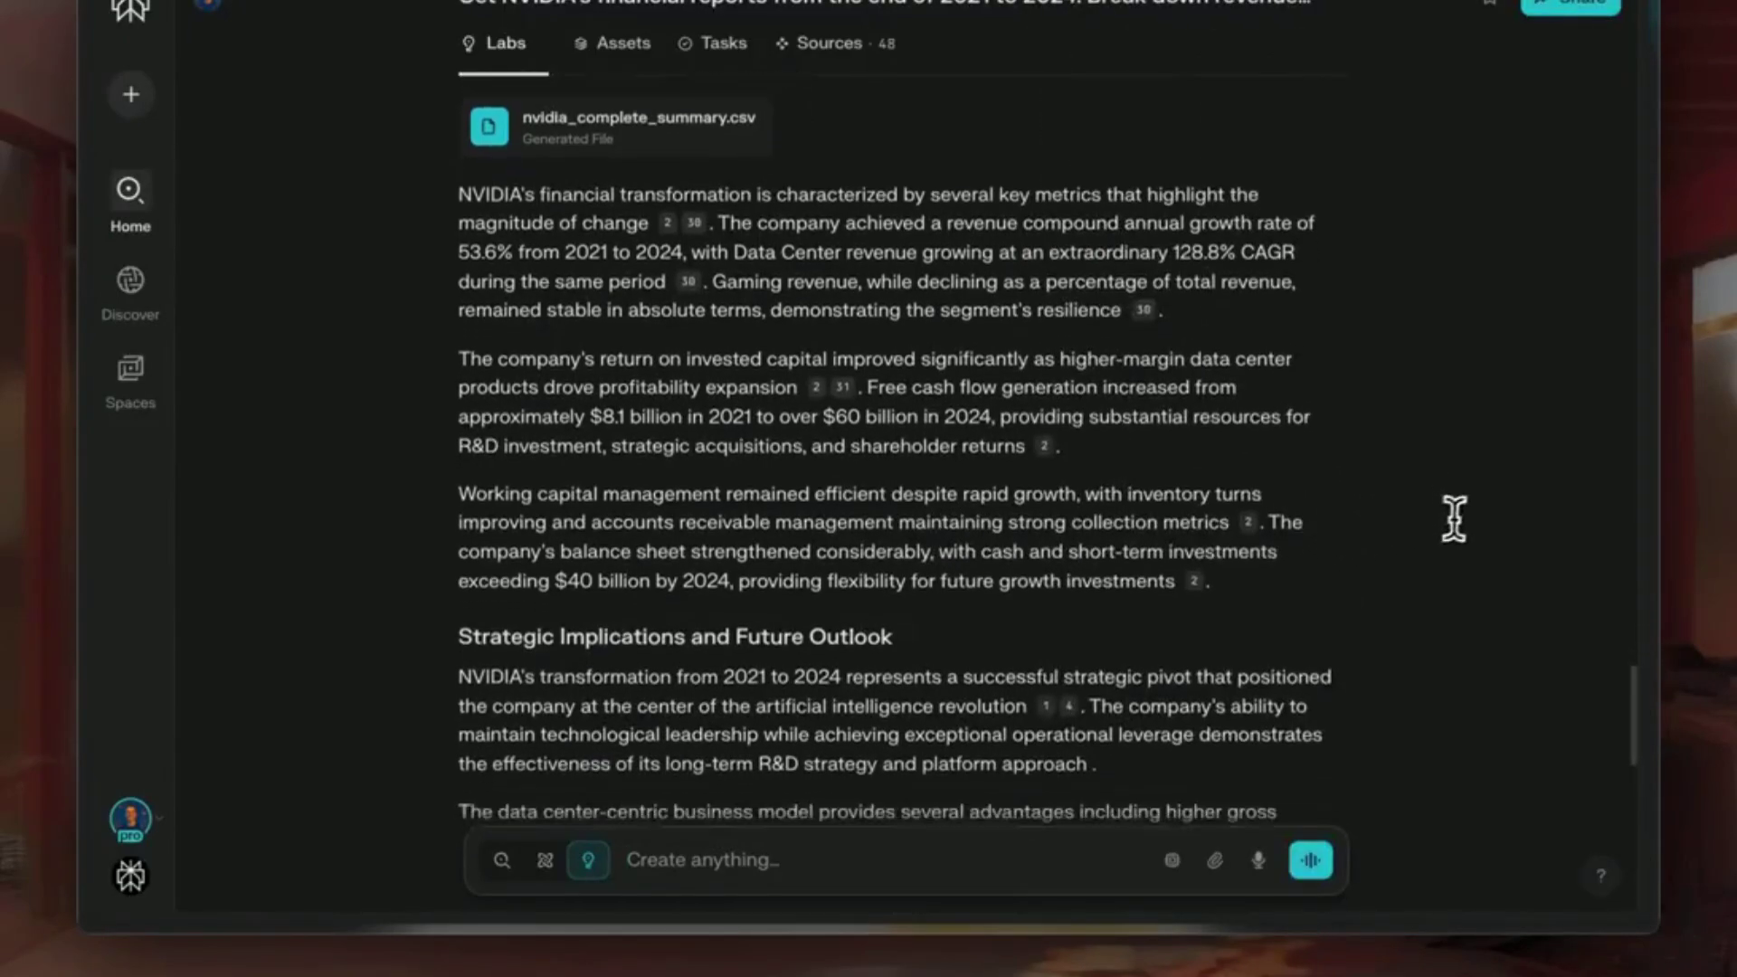
scroll(1453, 516, "down", 3)
scroll(1463, 532, "down", 3)
scroll(1463, 532, "down", 2)
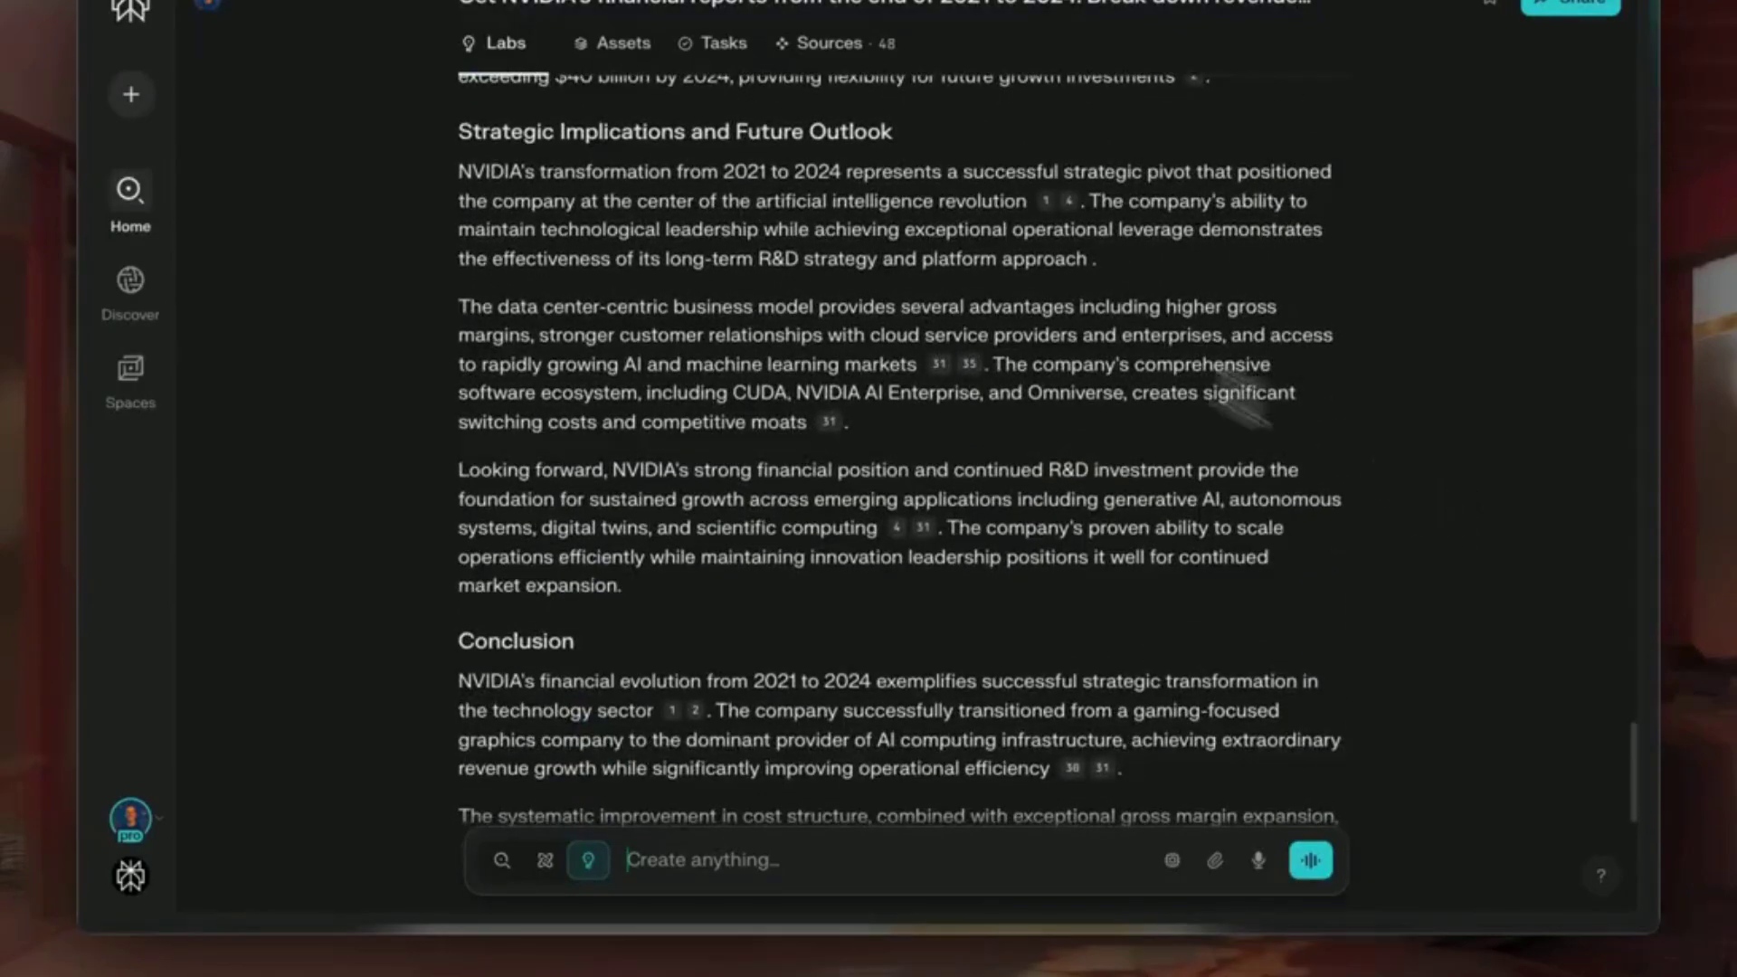
- Show all generated files and preview the nvidia_revenue_segments.png chart
left_click(644, 50)
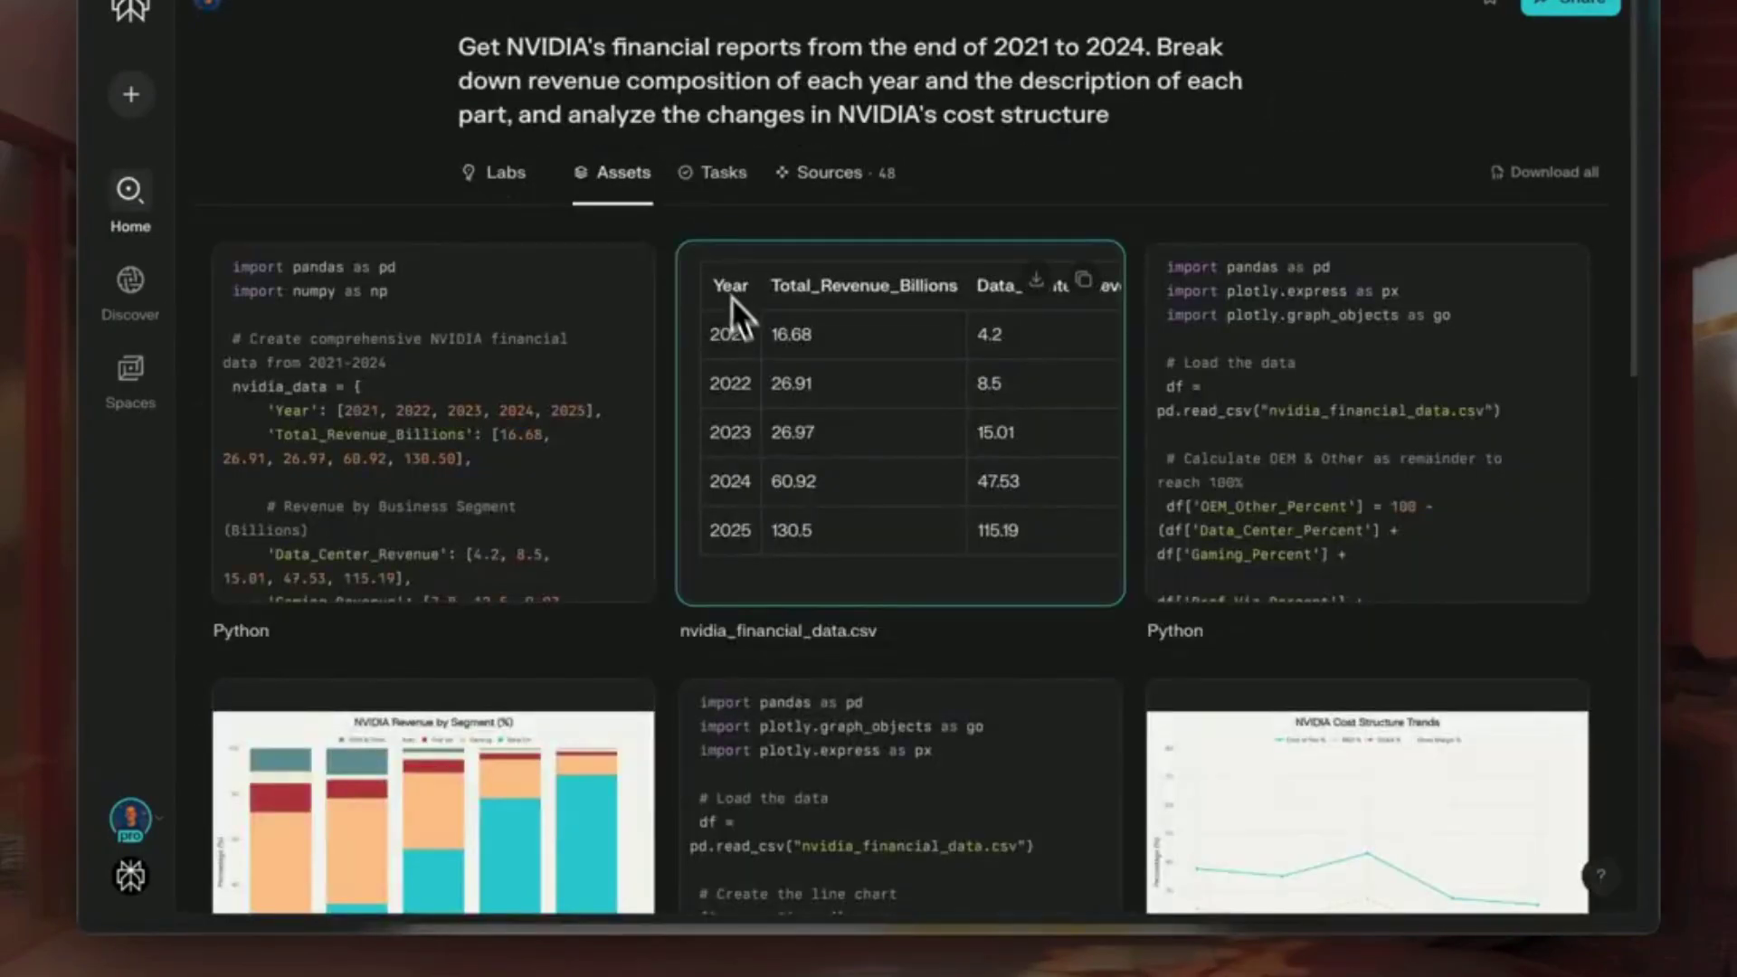
scroll(869, 443, "down", 5)
left_click(484, 457)
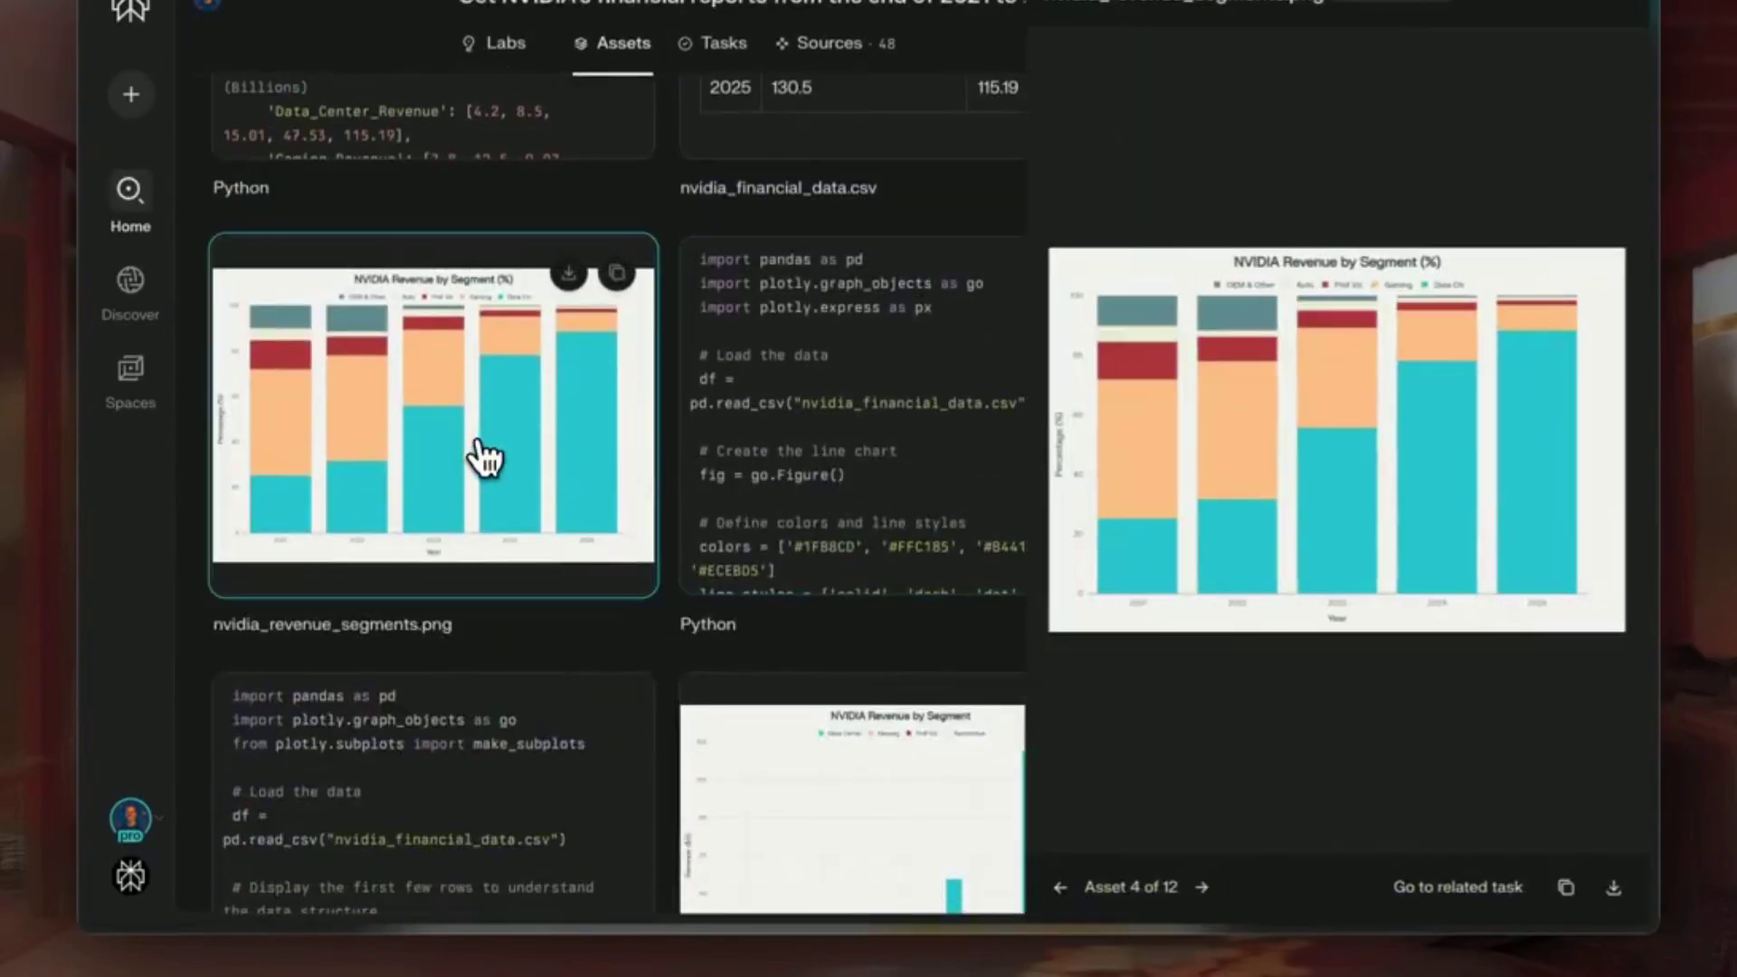
left_click(1579, 35)
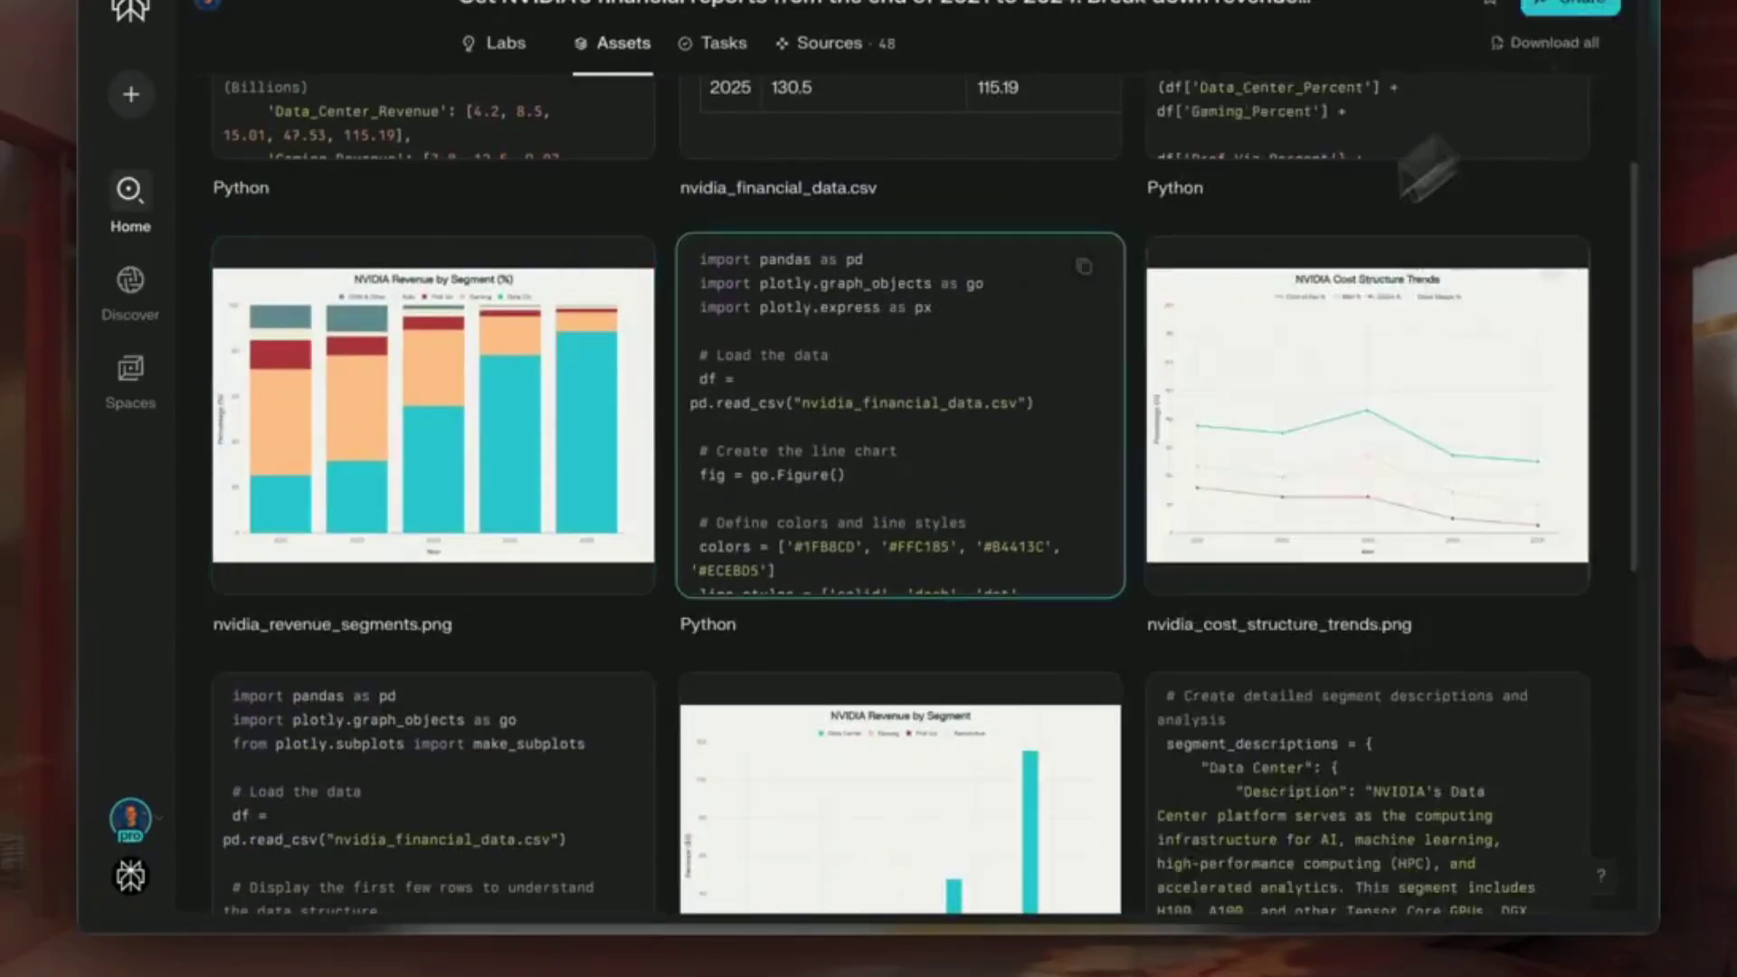
scroll(1046, 475, "down", 5)
scroll(1033, 486, "down", 3)
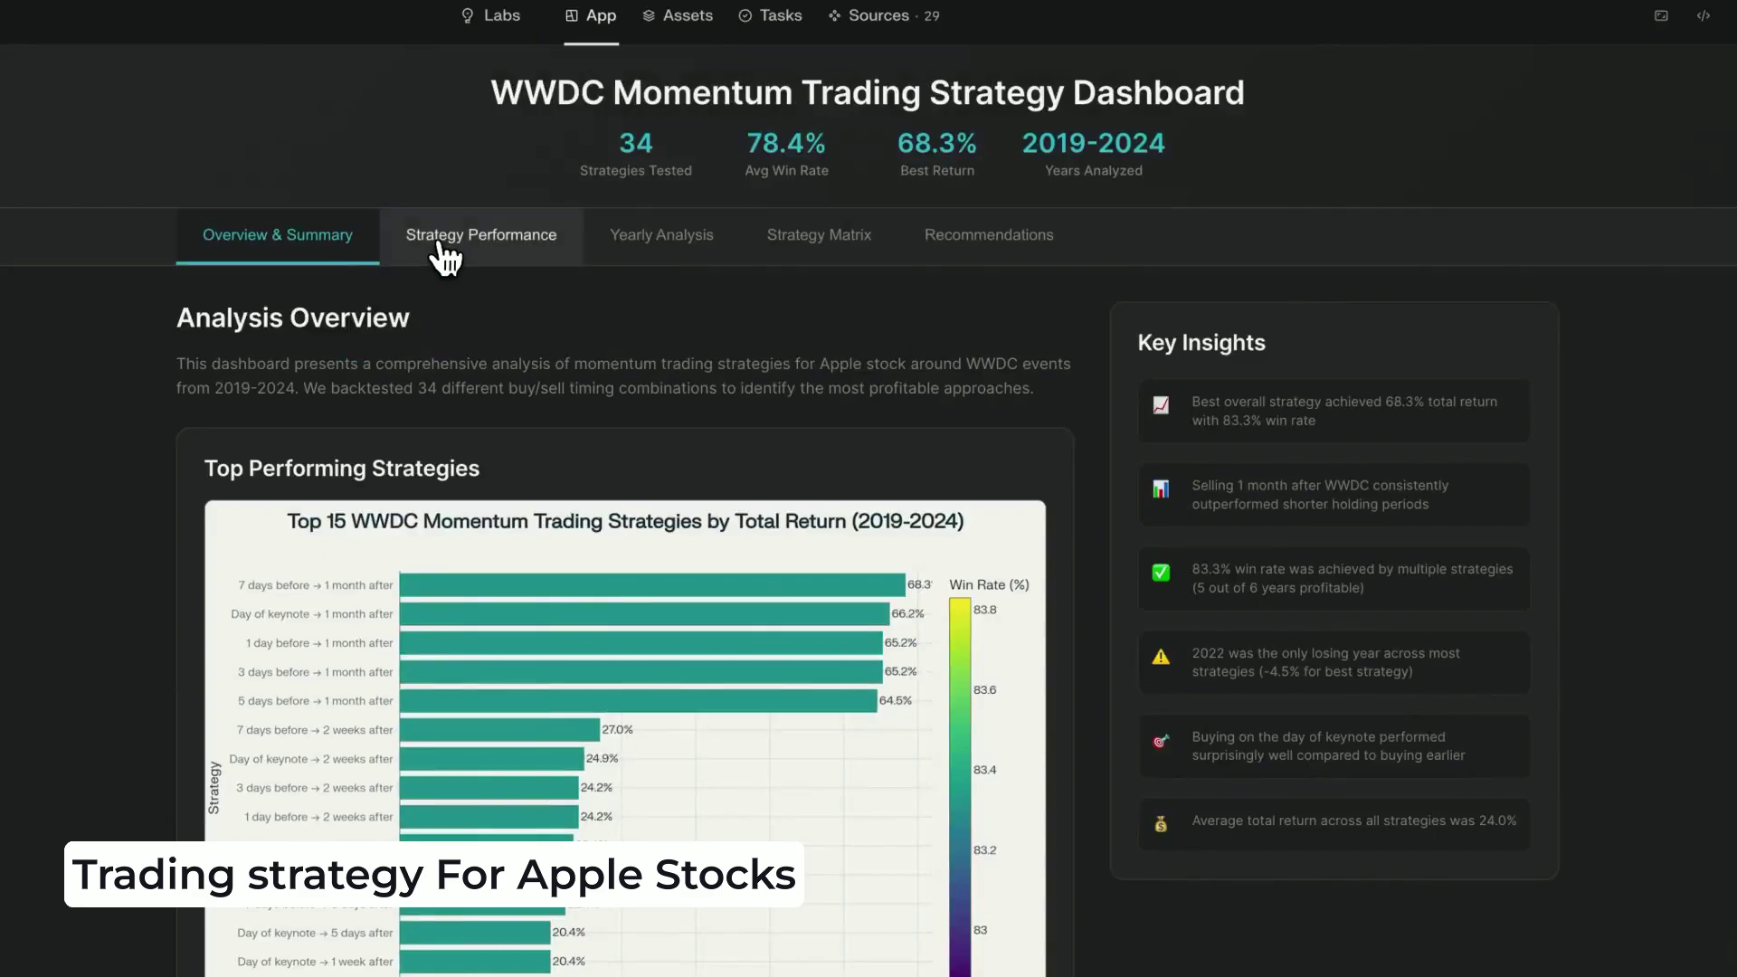
- Switch the WWDC dashboard to Strategy Performance, then Yearly Analysis
left_click(440, 248)
left_click(633, 243)
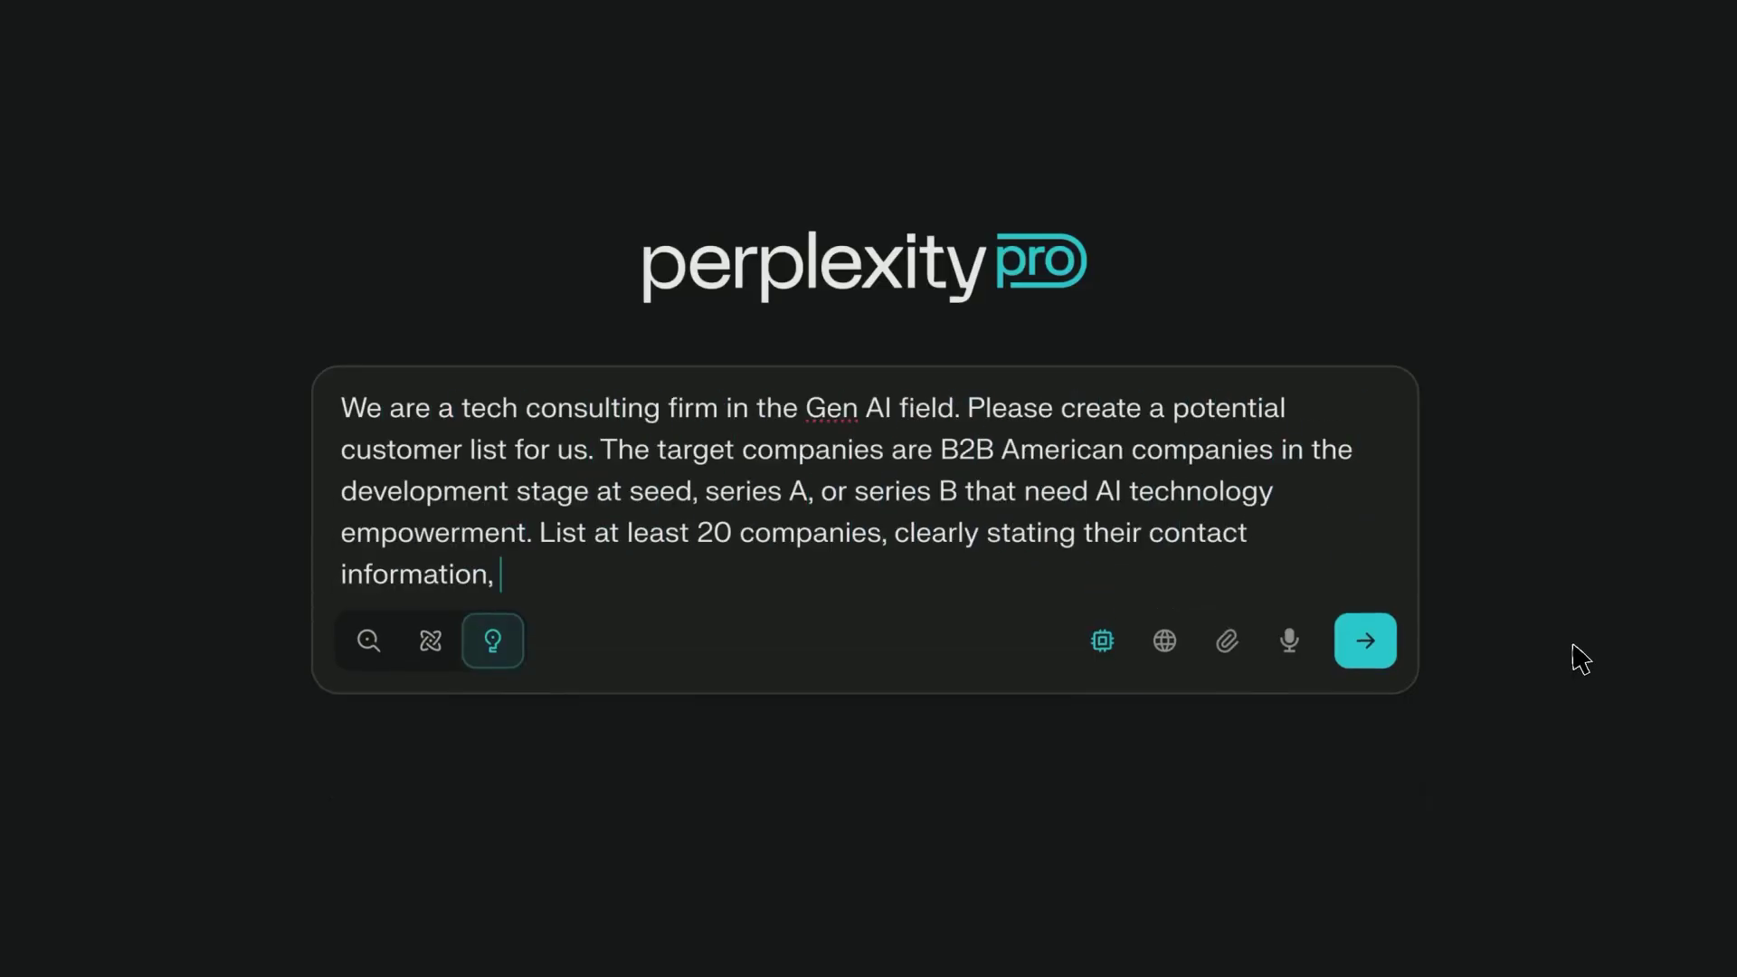
- Submit the Task Manager app prompt, skim the generated response, and continue the customer-list prompt
type("company business introductions, addresses and other specific details. Make a dashboard")
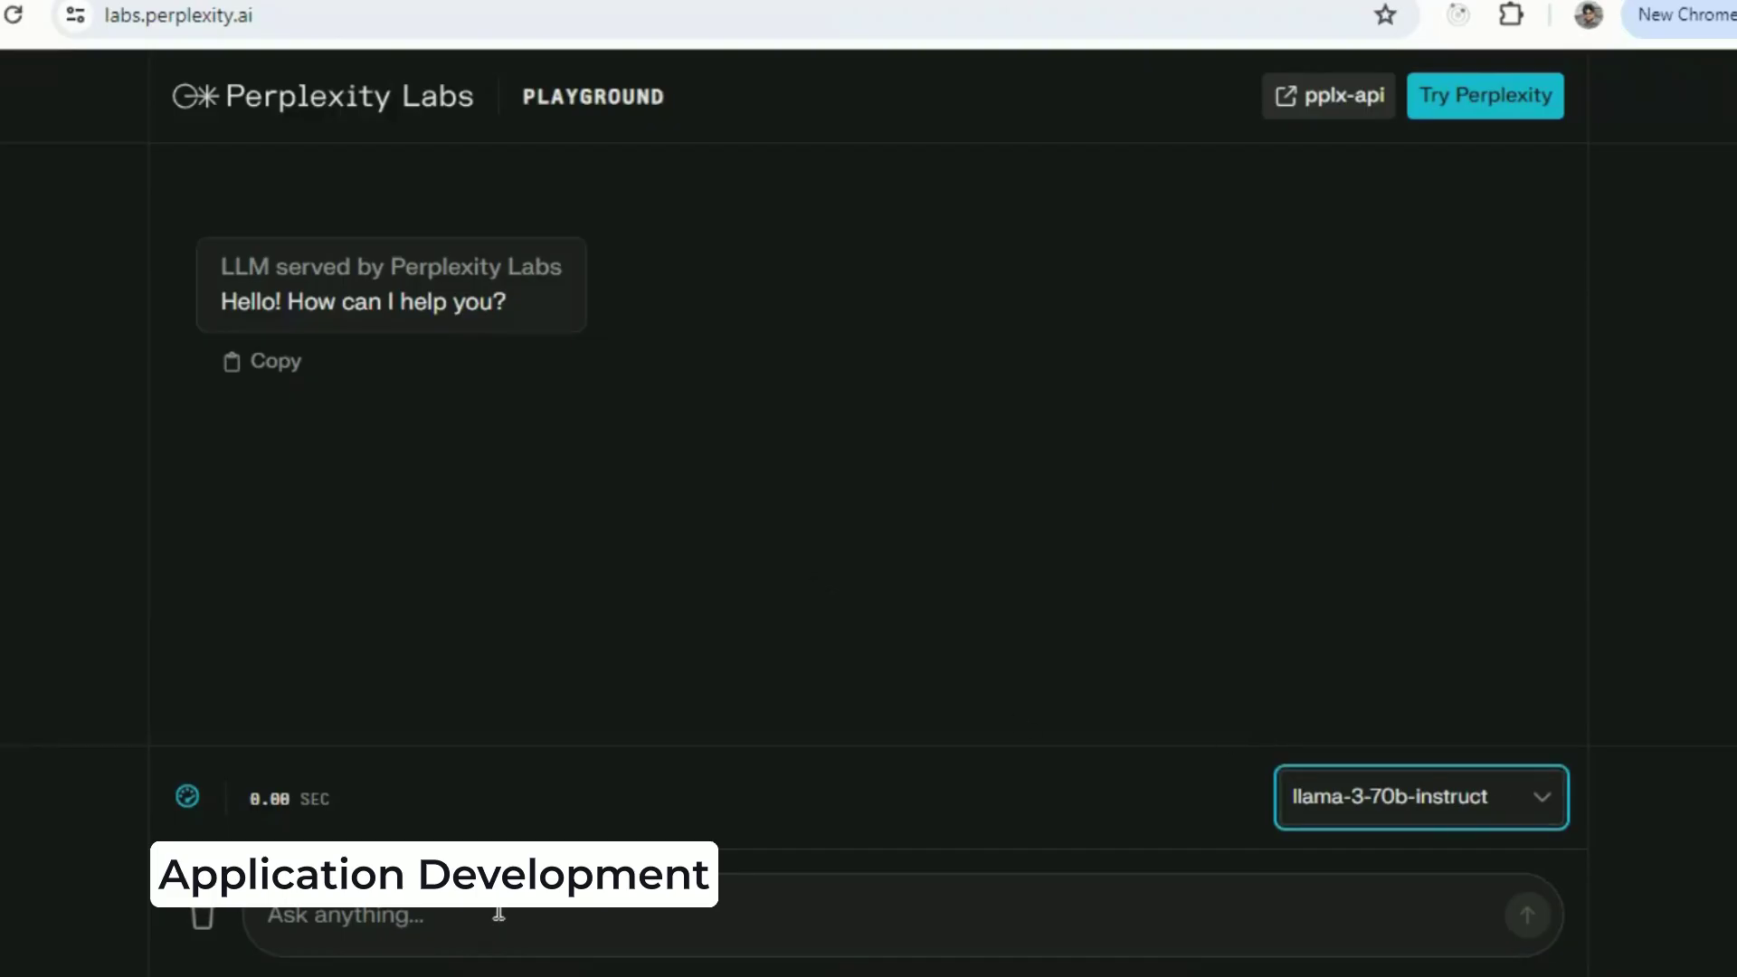
key("ctrl+v")
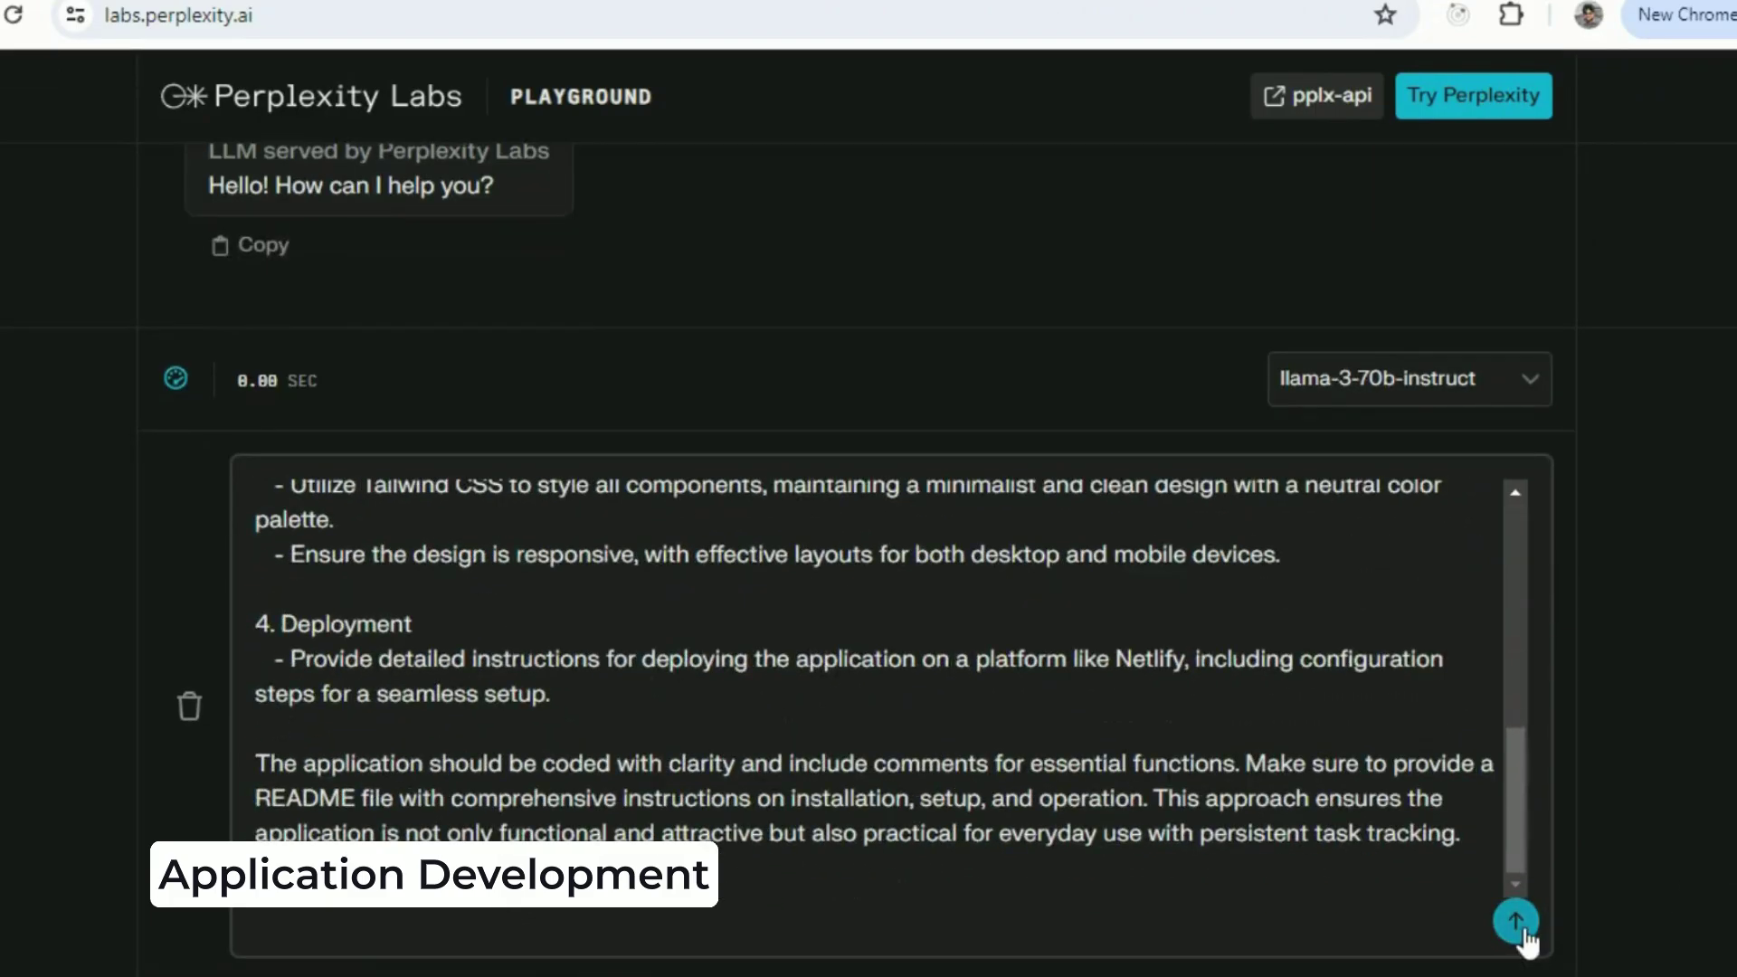
left_click(1513, 922)
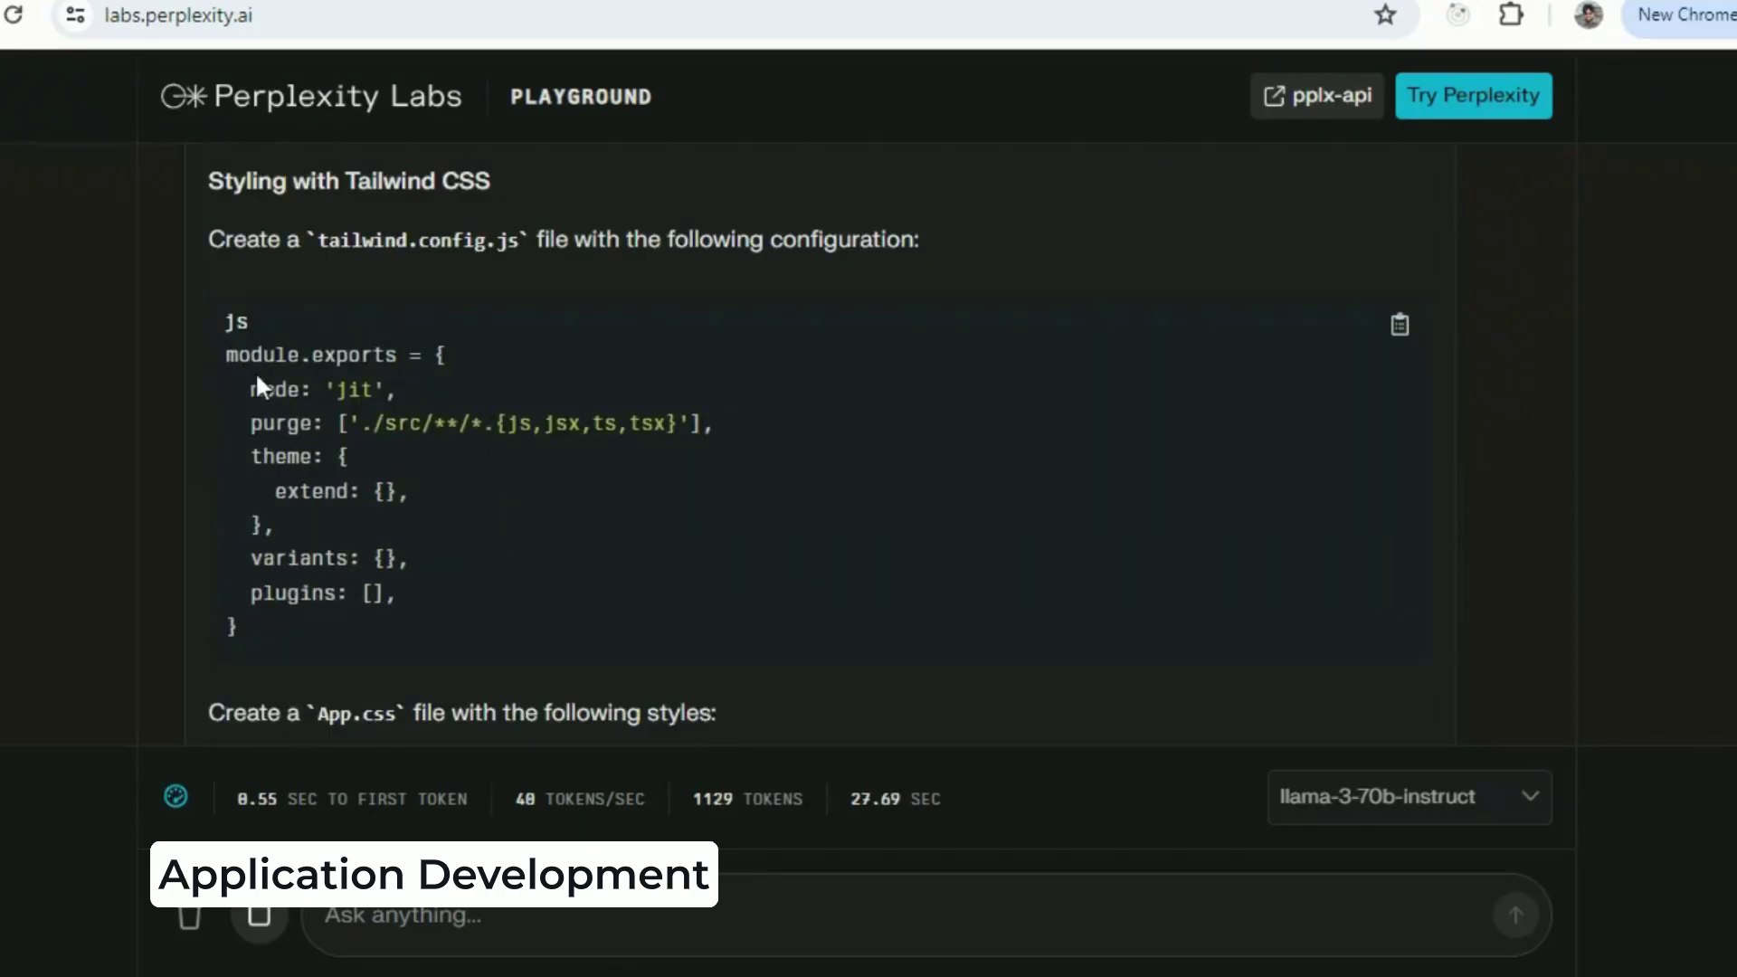
scroll(611, 384, "down", 5)
scroll(474, 301, "down", 2)
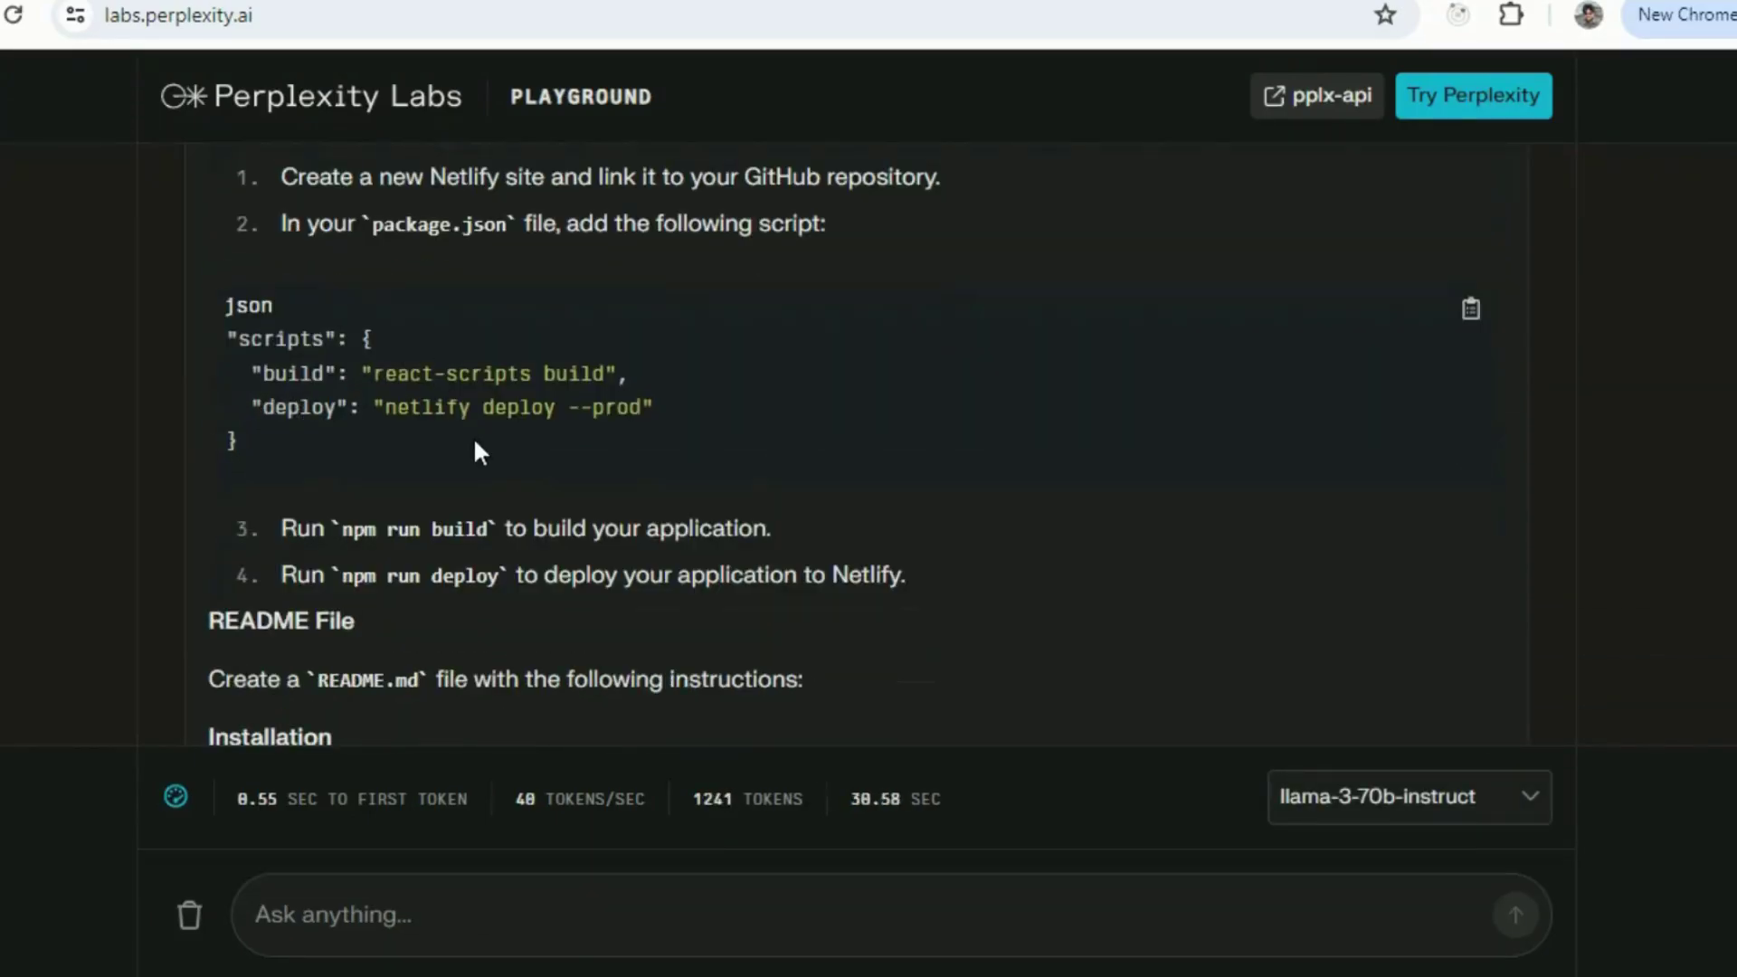
scroll(476, 454, "down", 5)
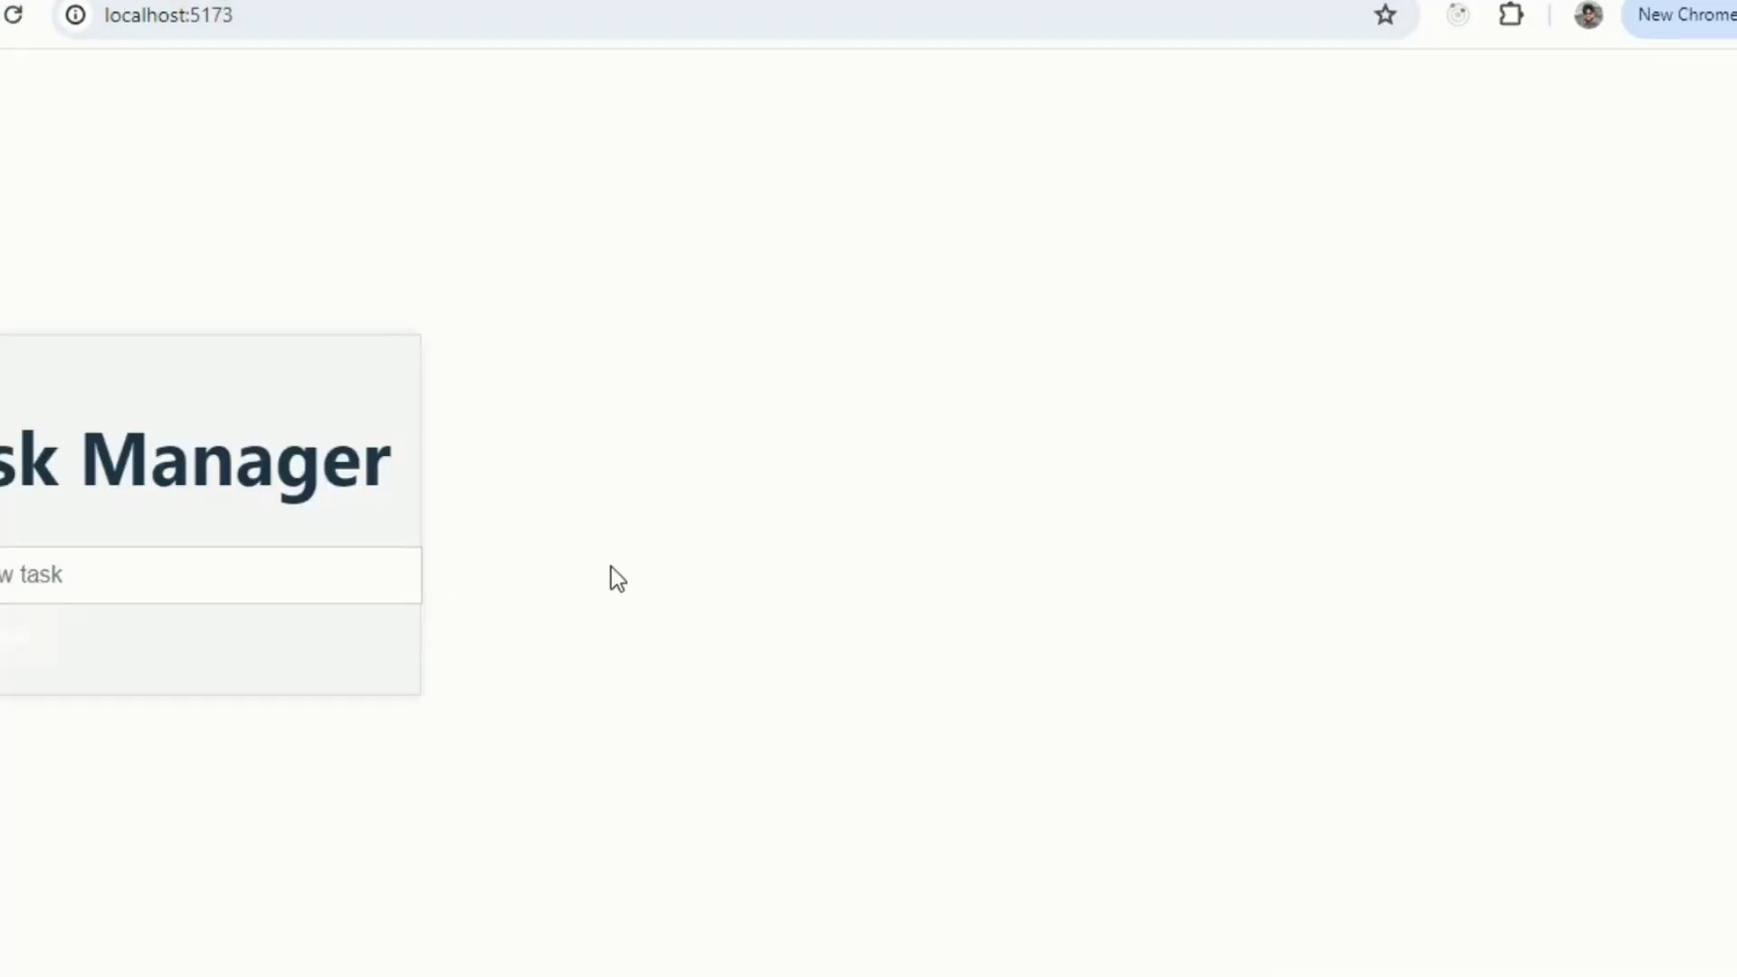
type("tailw")
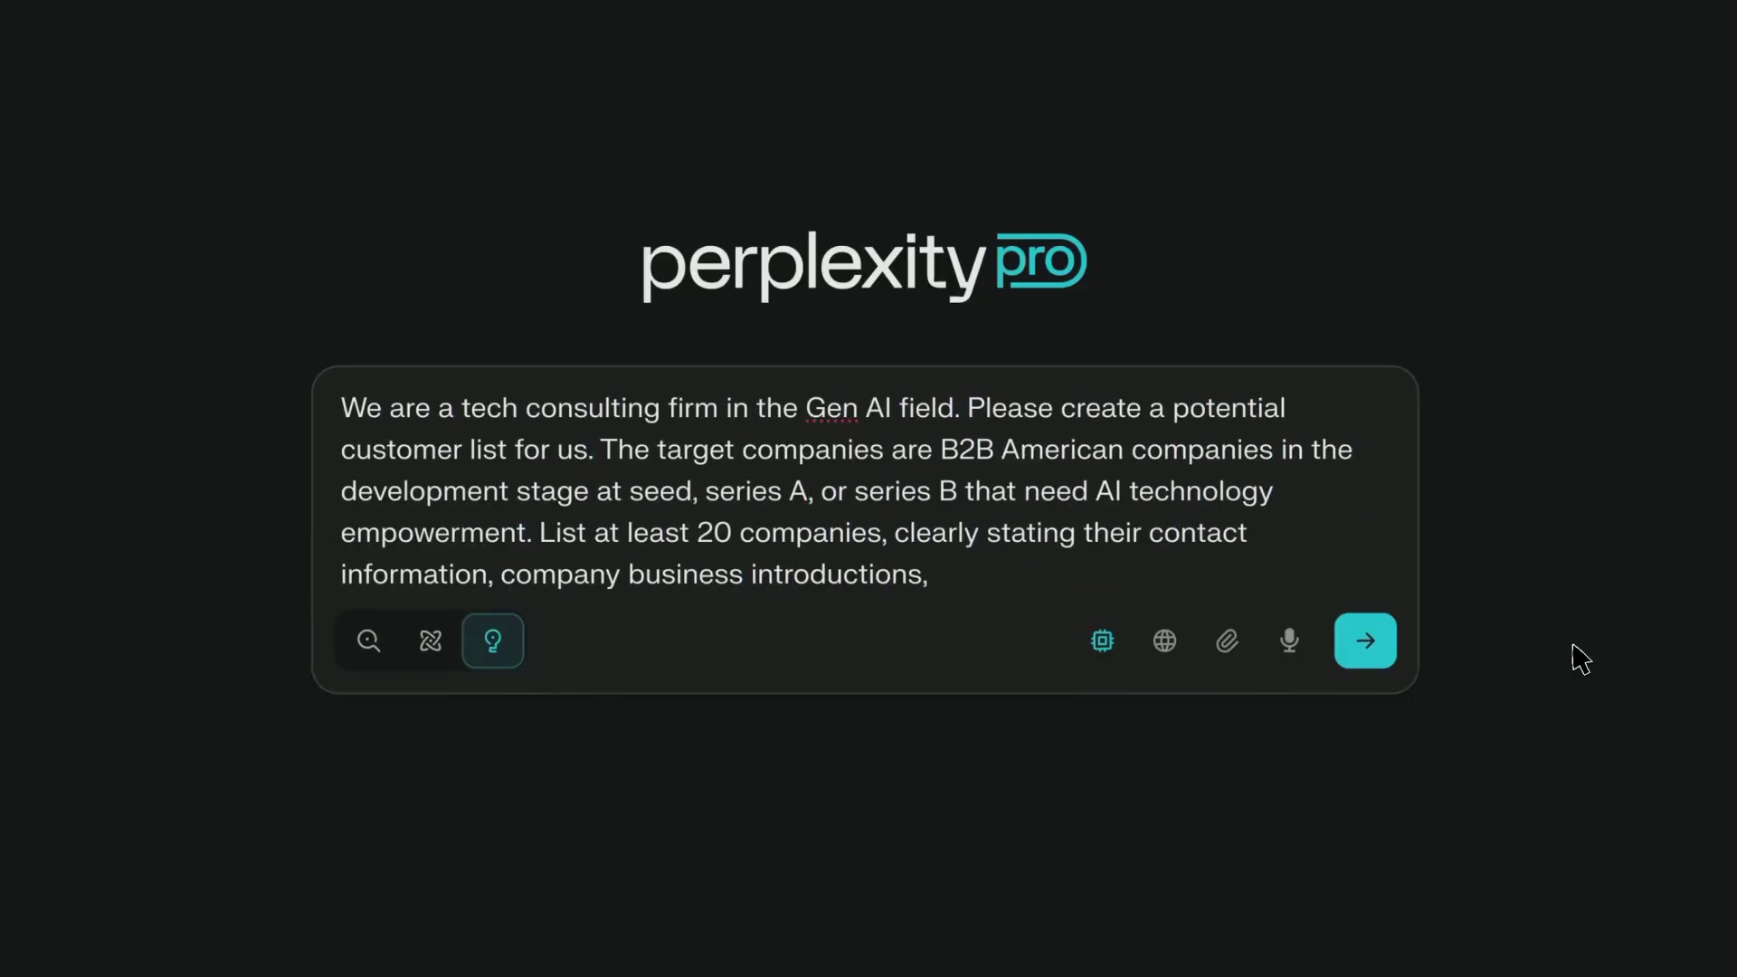
type(" addresses and other specific details. Make a dashboard")
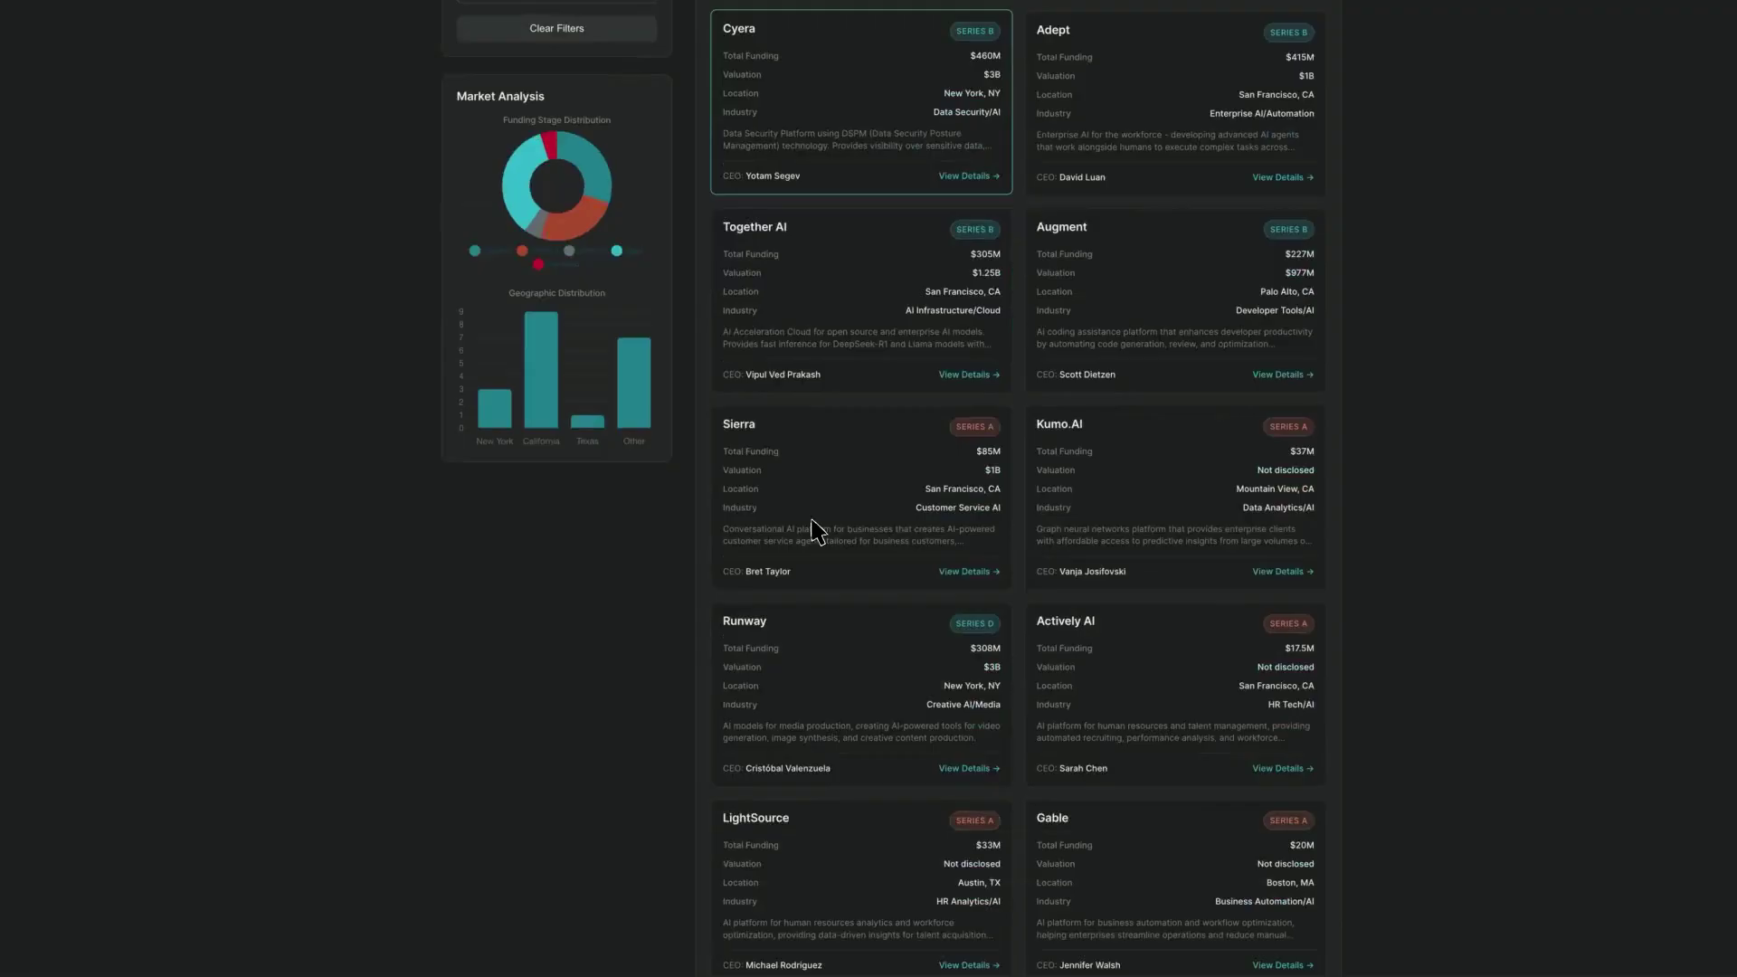
type("tro emails to the CEOs of each of t")
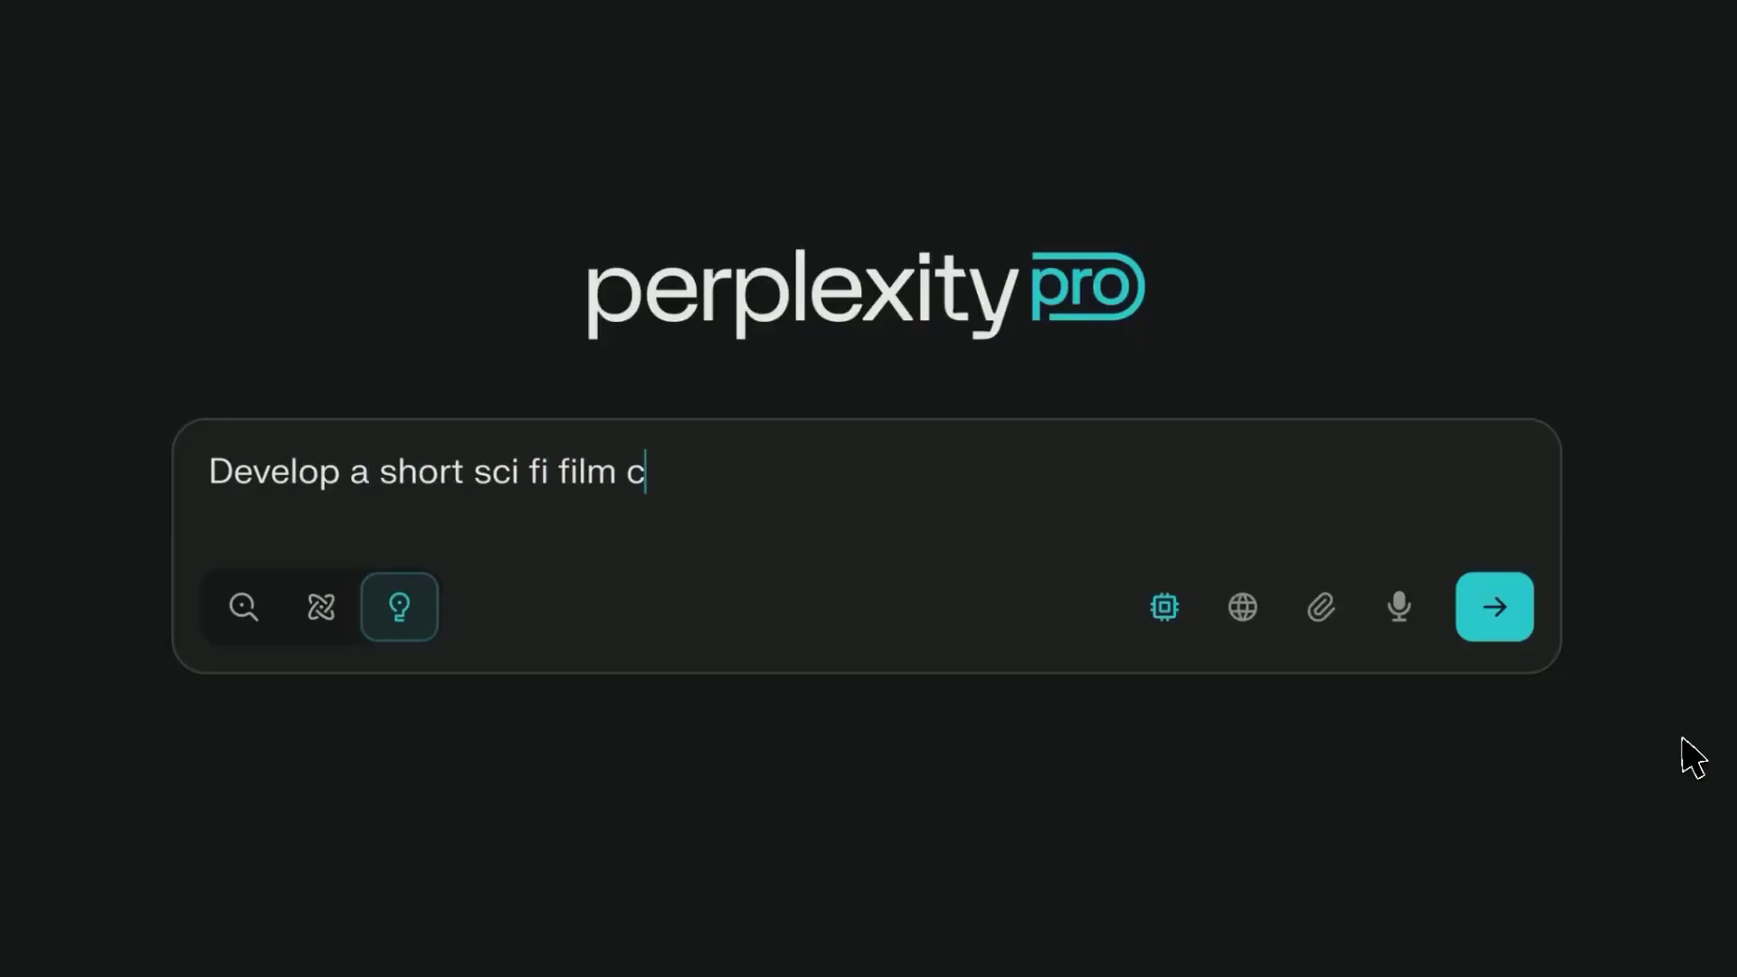
type("oncept in noir style about a 30 year old female scientist living on mars in the future when a calamity hits. Create 9 storyboards and a full screenplay")
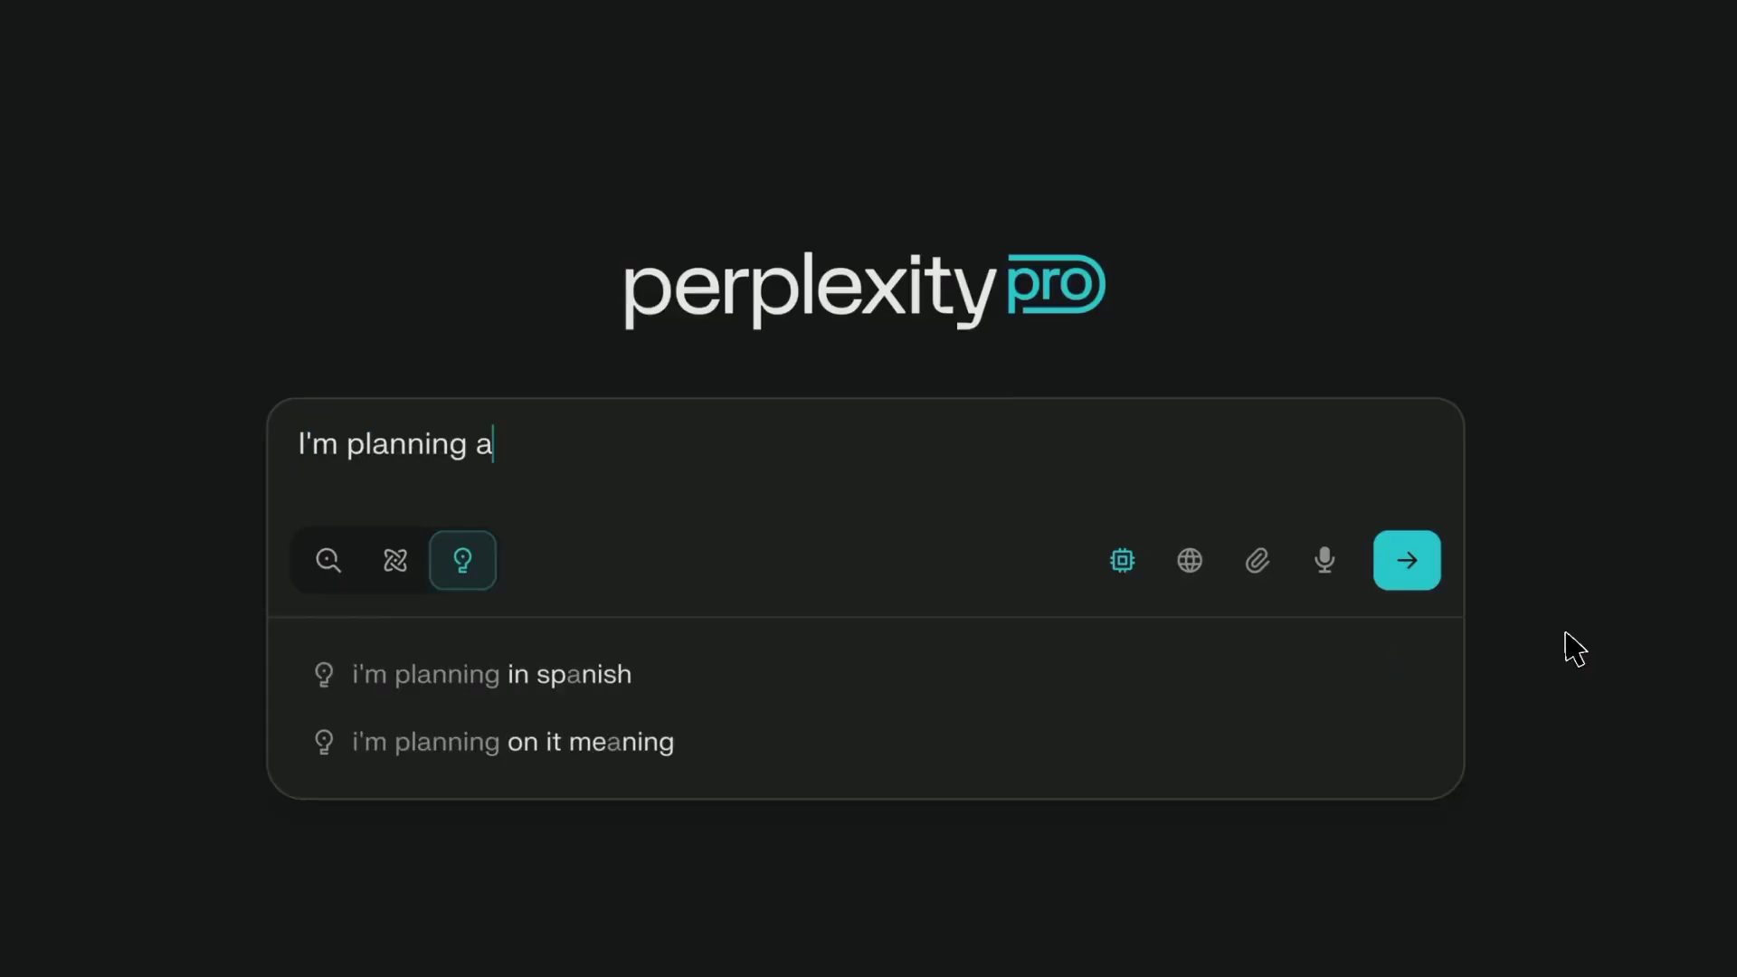
type(" 4-day trip to Barcelona for the Spanish Grand Prix. Can you help me find a 4 star hotel near Circuit de Barcelona-Catalunya? I'd also love recommendations for local food spots, and sightseeing options for the days before and after the event. Please include a day-by-day itinerary with an estimated cost table")
- Send the Barcelona trip itinerary request
key("Return")
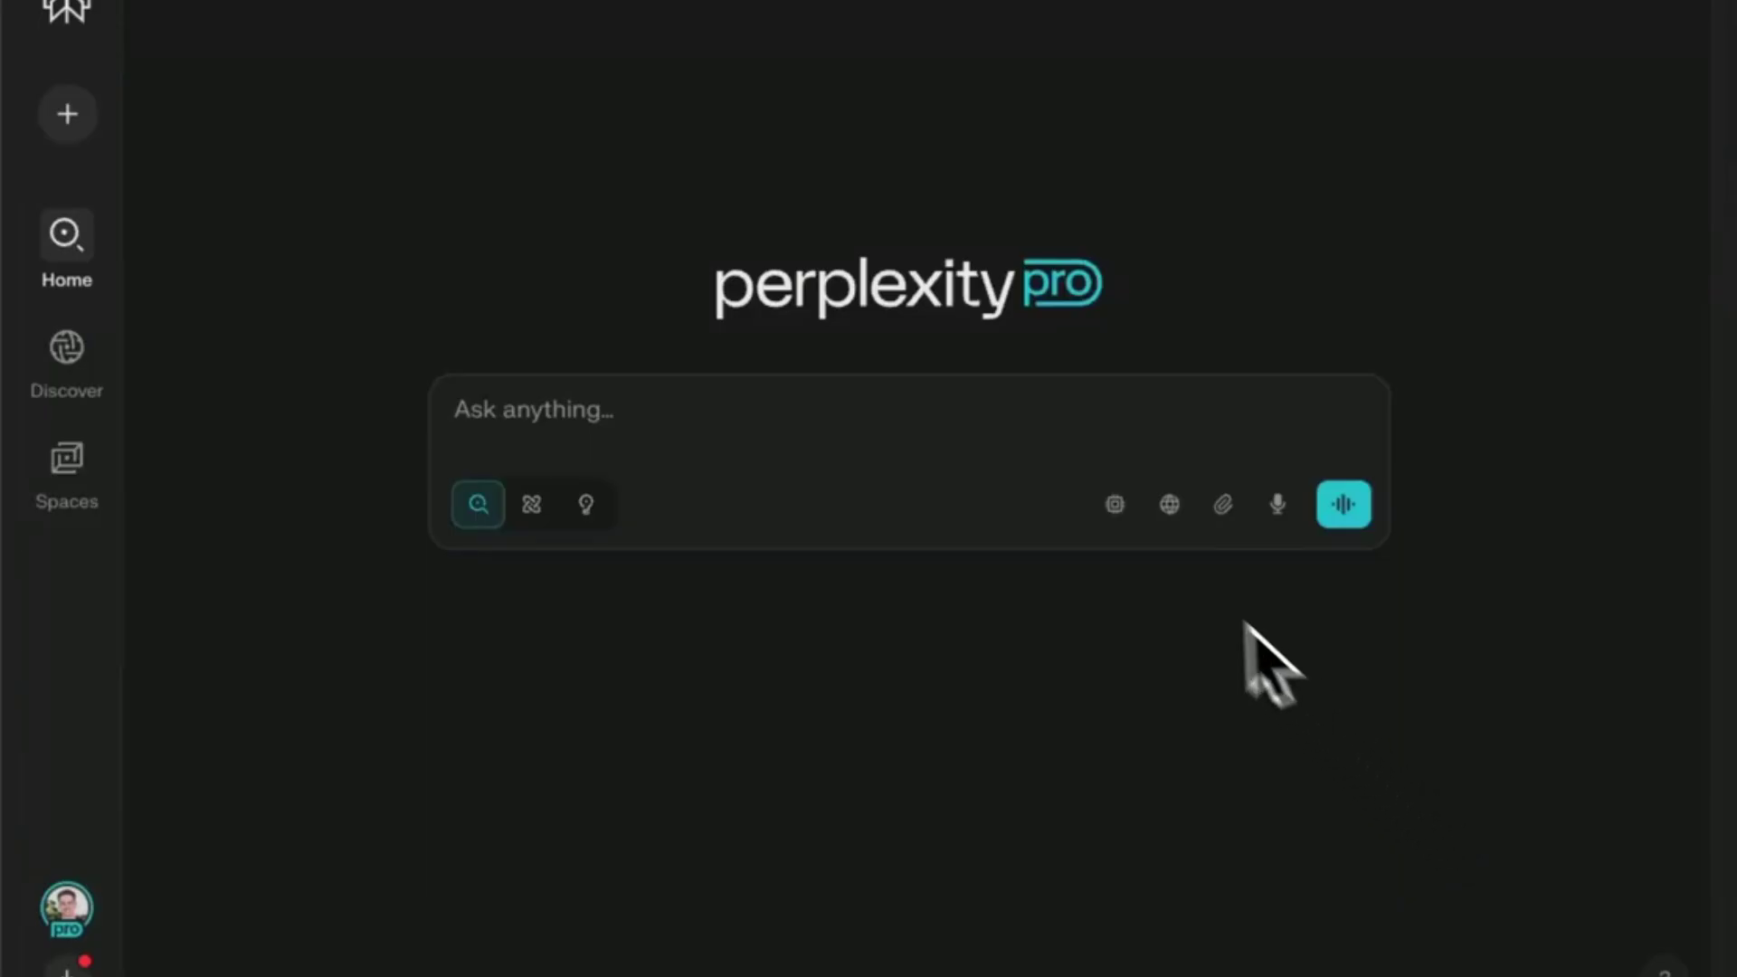
- Select Claude 4.0 Sonnet in the model dropdown
left_click(1113, 519)
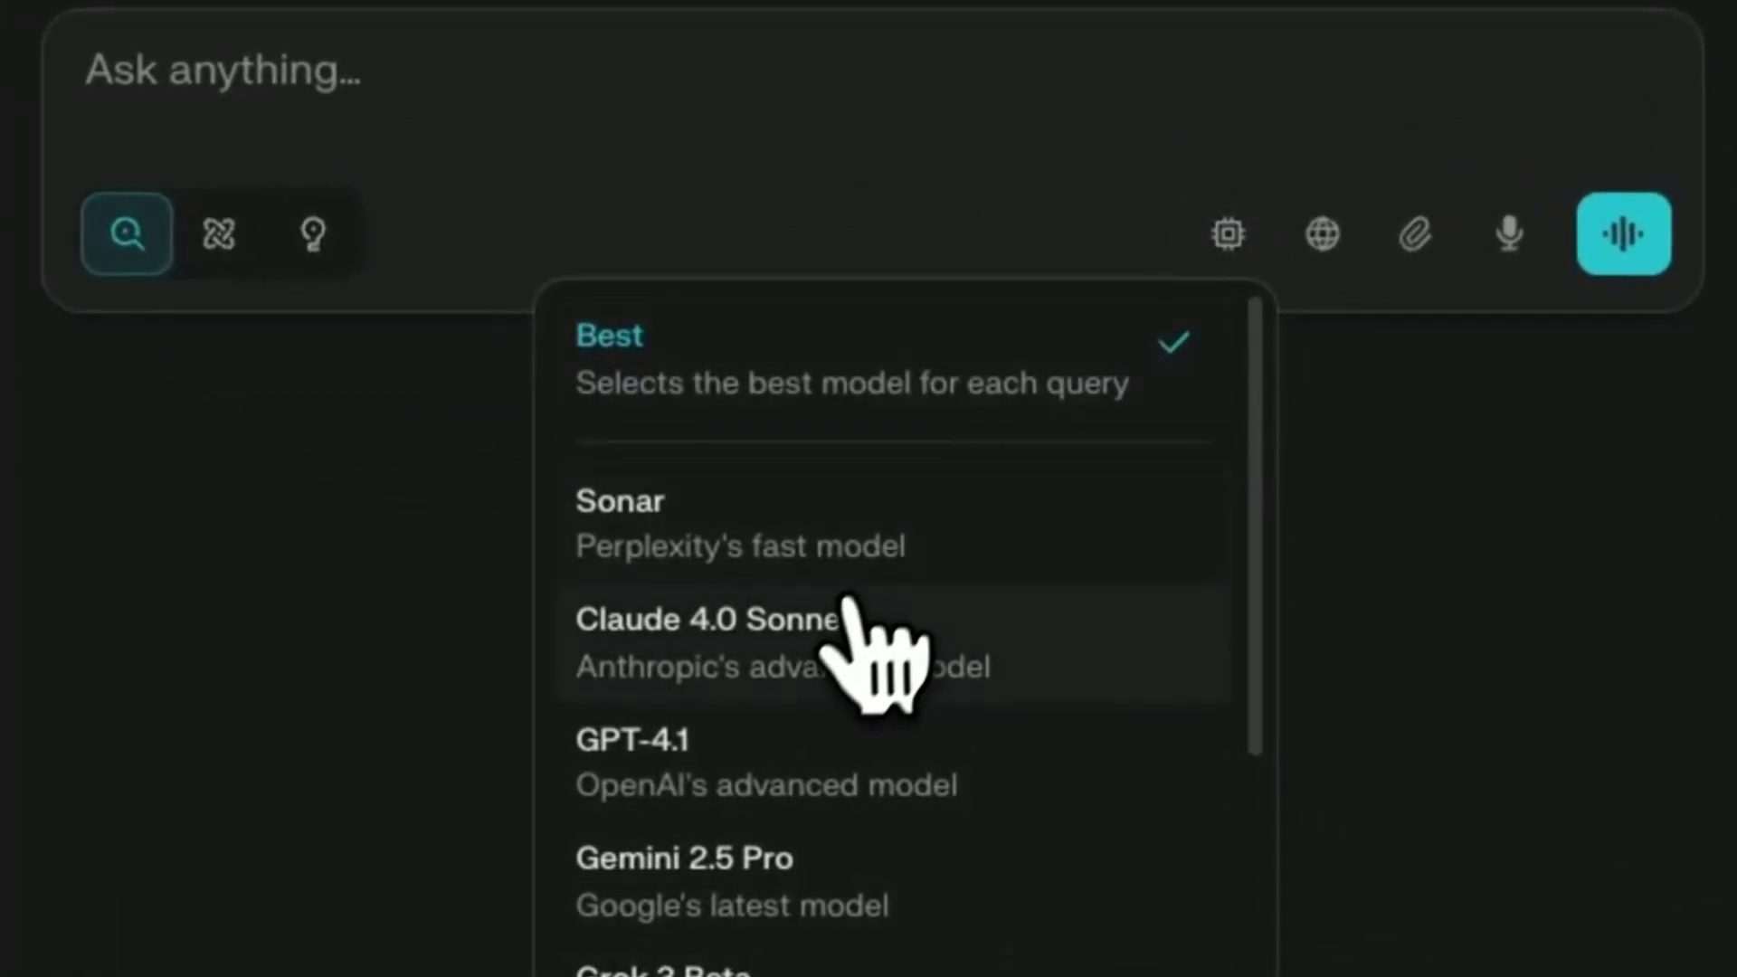
left_click(826, 624)
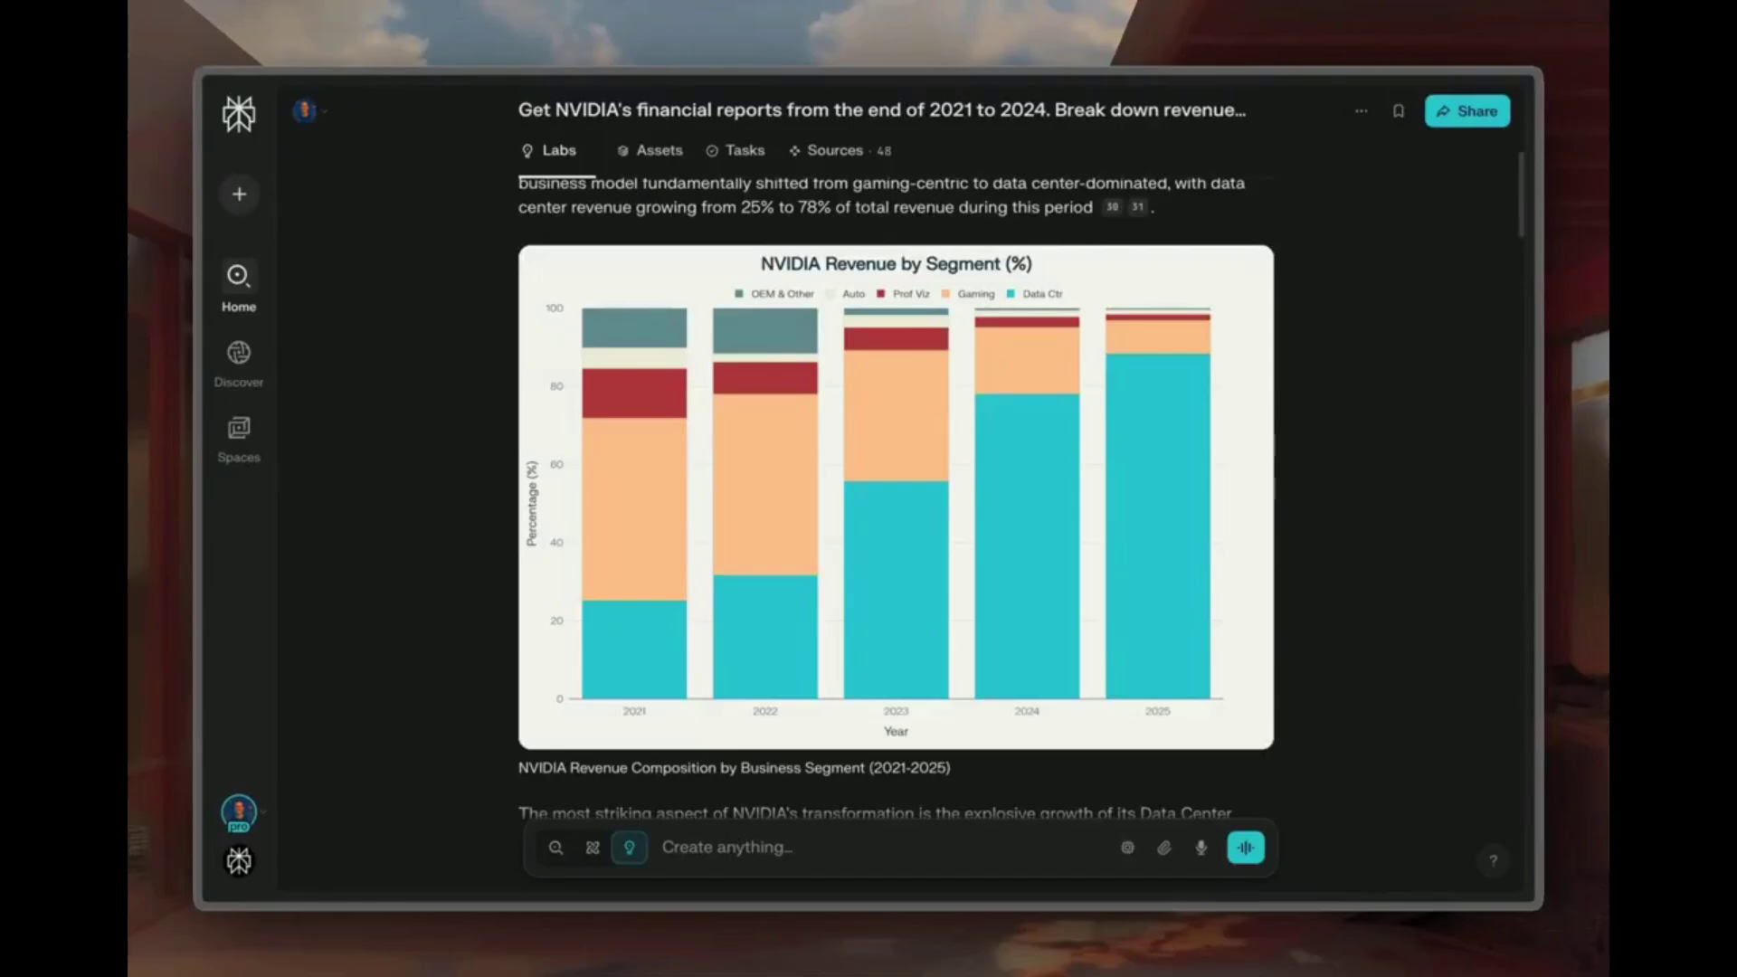
- Scroll through the NVIDIA report's revenue and cost charts
scroll(896, 497, "down", 7)
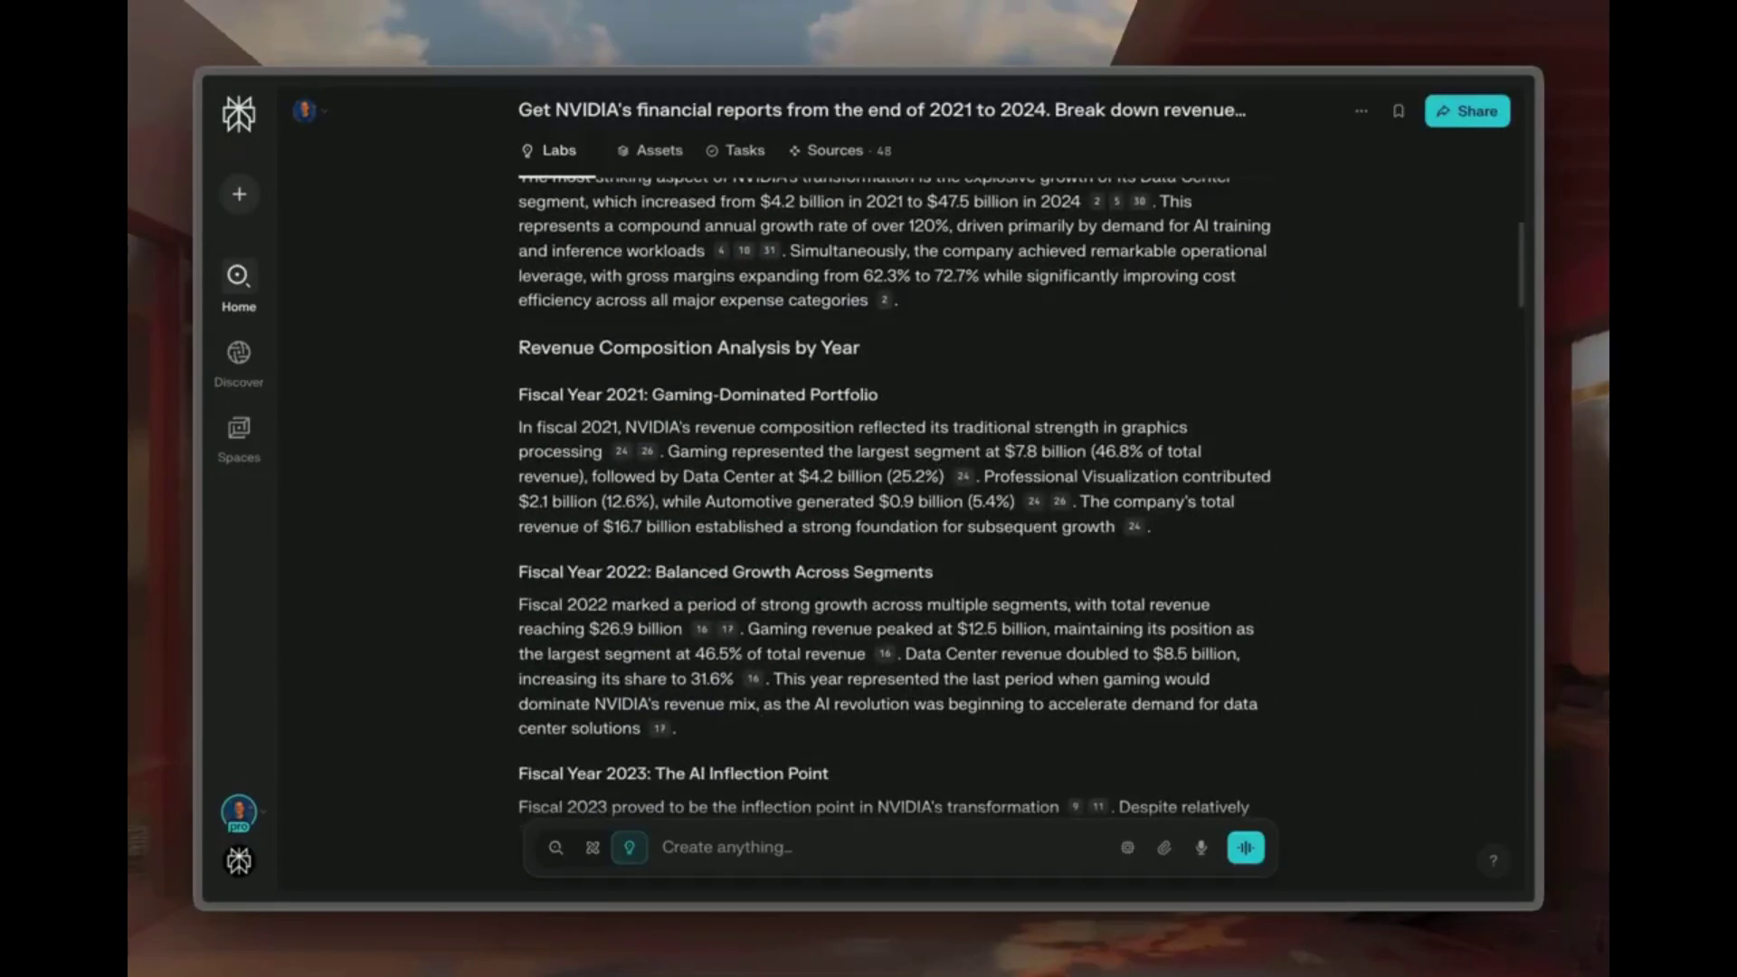
scroll(895, 498, "down", 5)
scroll(895, 498, "down", 4)
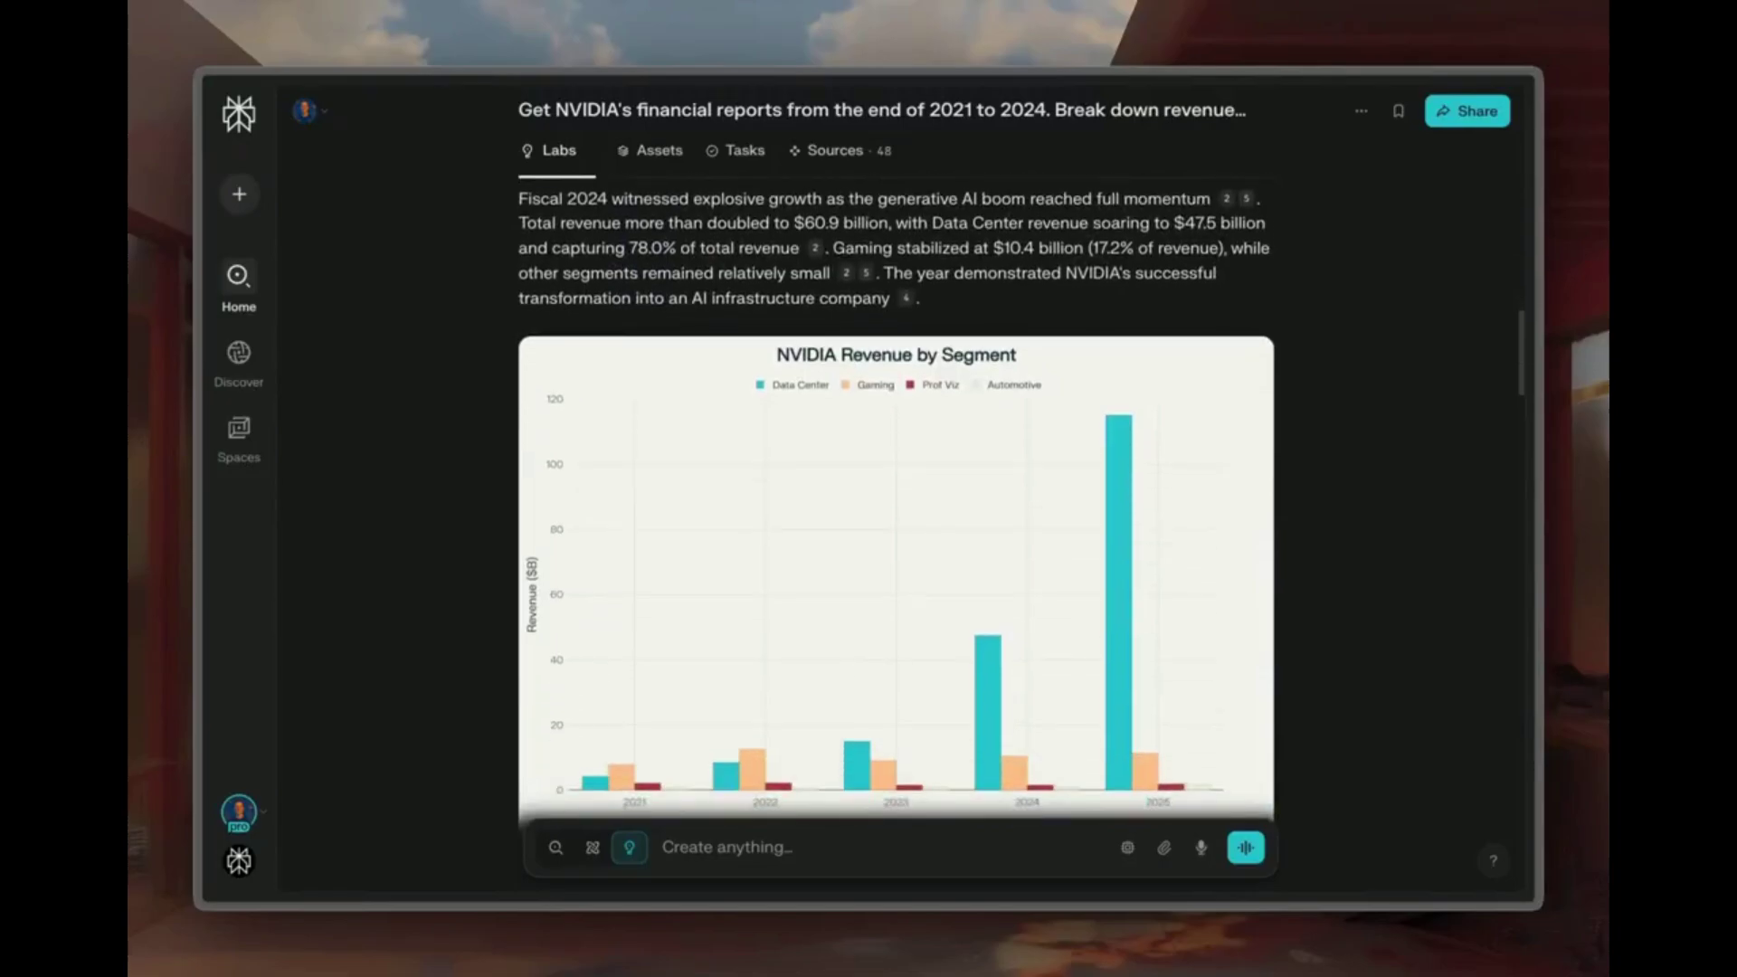
scroll(896, 497, "down", 4)
scroll(896, 498, "down", 5)
scroll(896, 498, "down", 3)
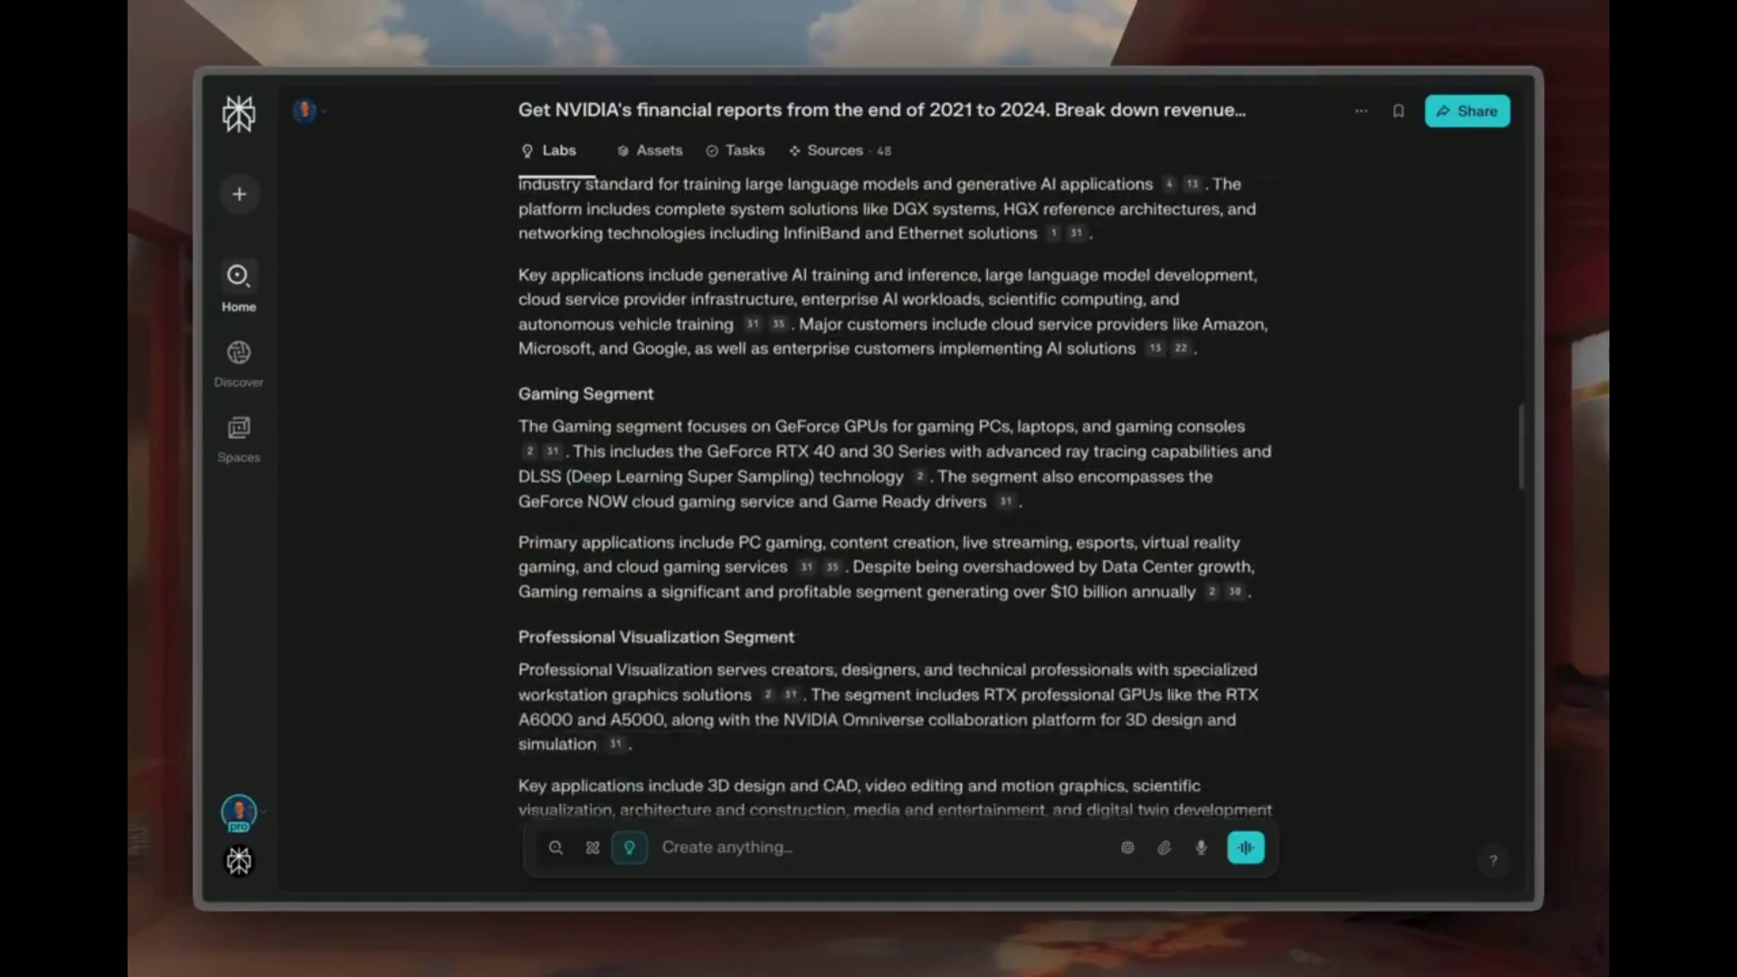
scroll(895, 498, "down", 3)
scroll(896, 498, "down", 5)
scroll(896, 497, "down", 3)
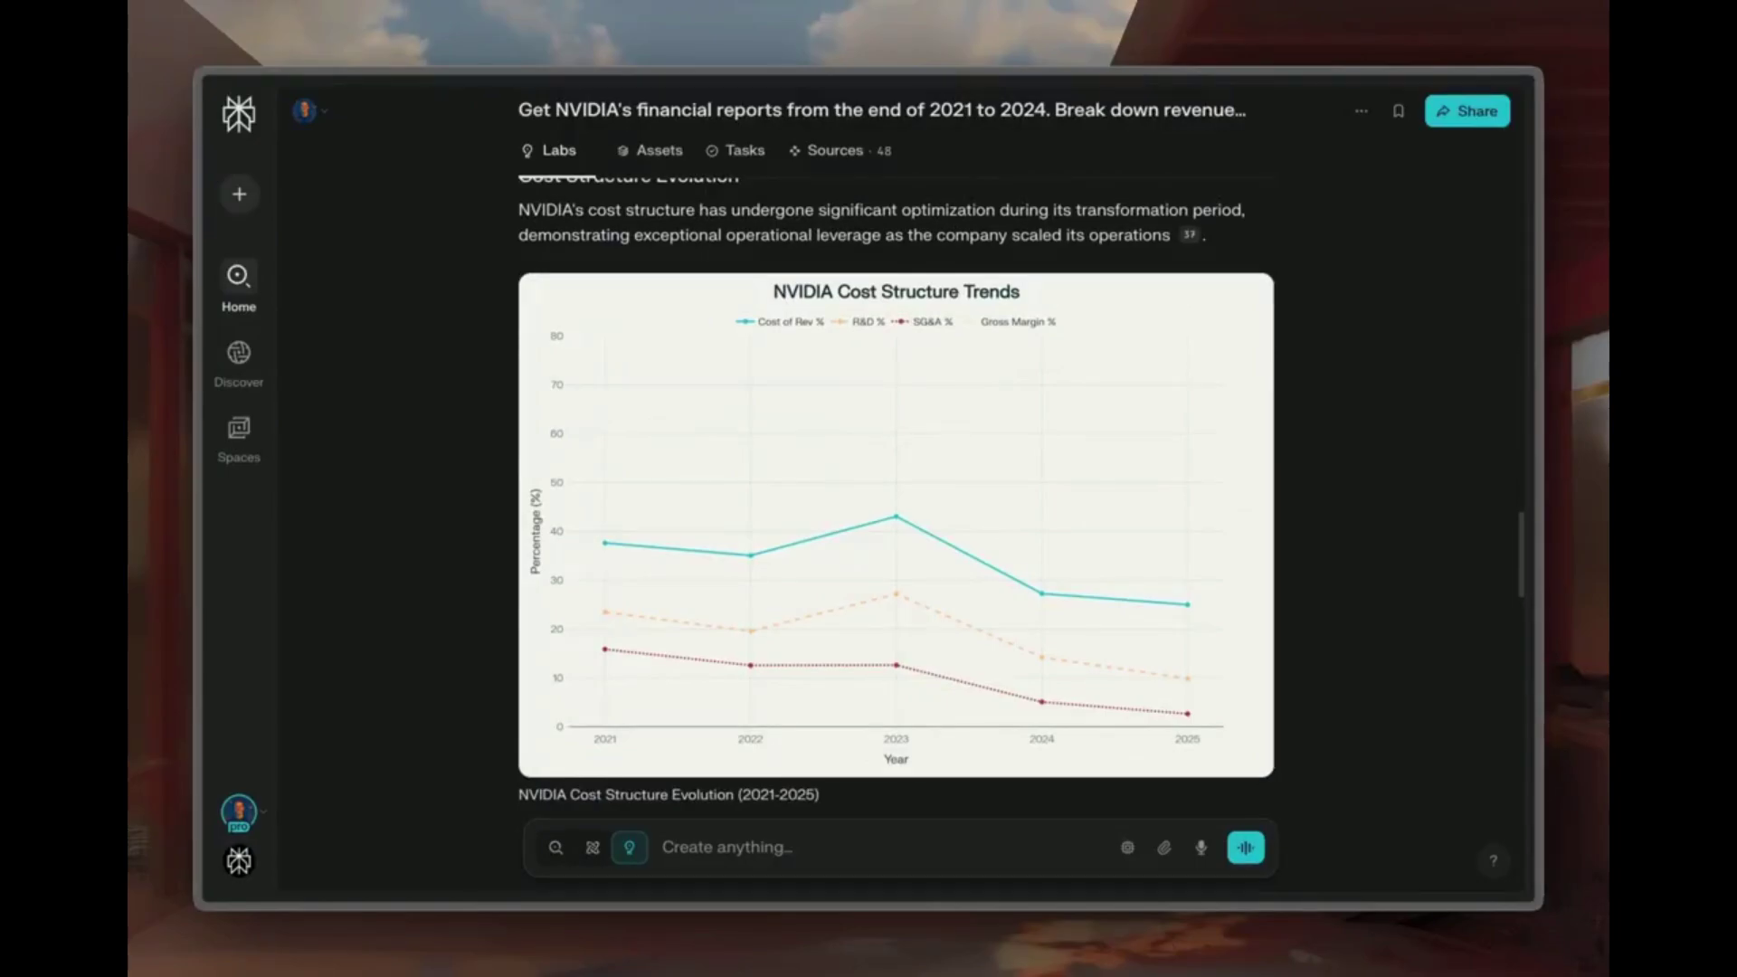
scroll(896, 497, "down", 2)
scroll(896, 497, "down", 4)
scroll(895, 498, "down", 5)
scroll(895, 497, "down", 3)
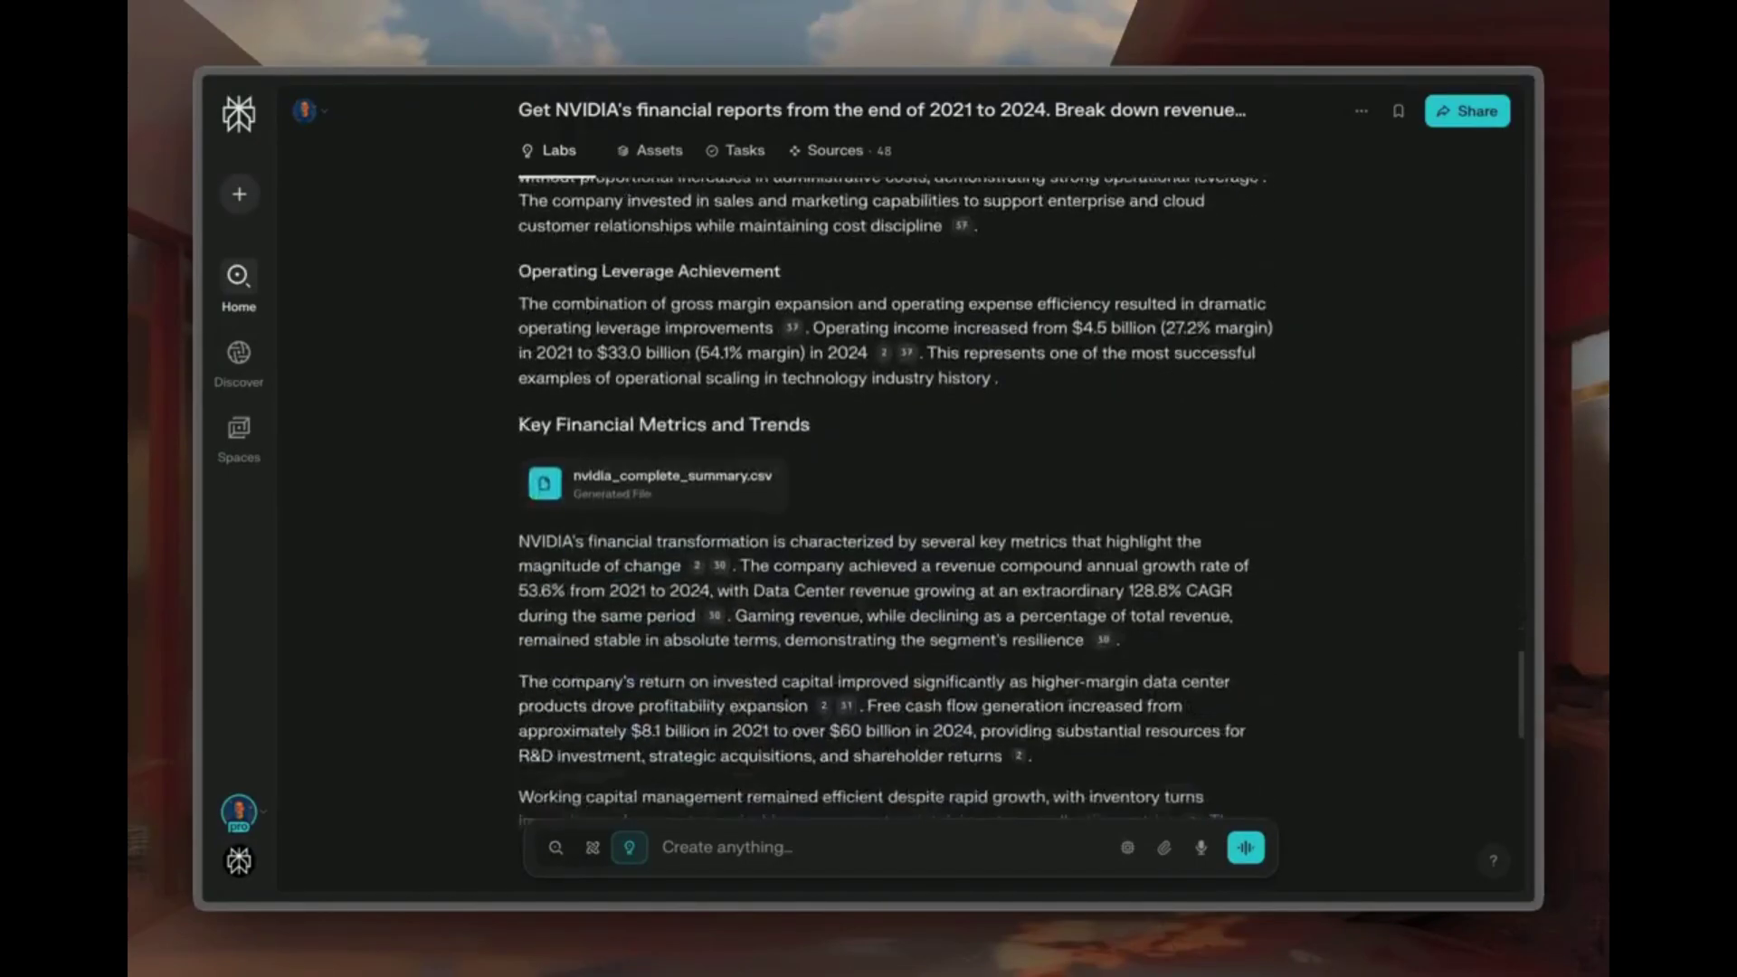
scroll(896, 497, "down", 2)
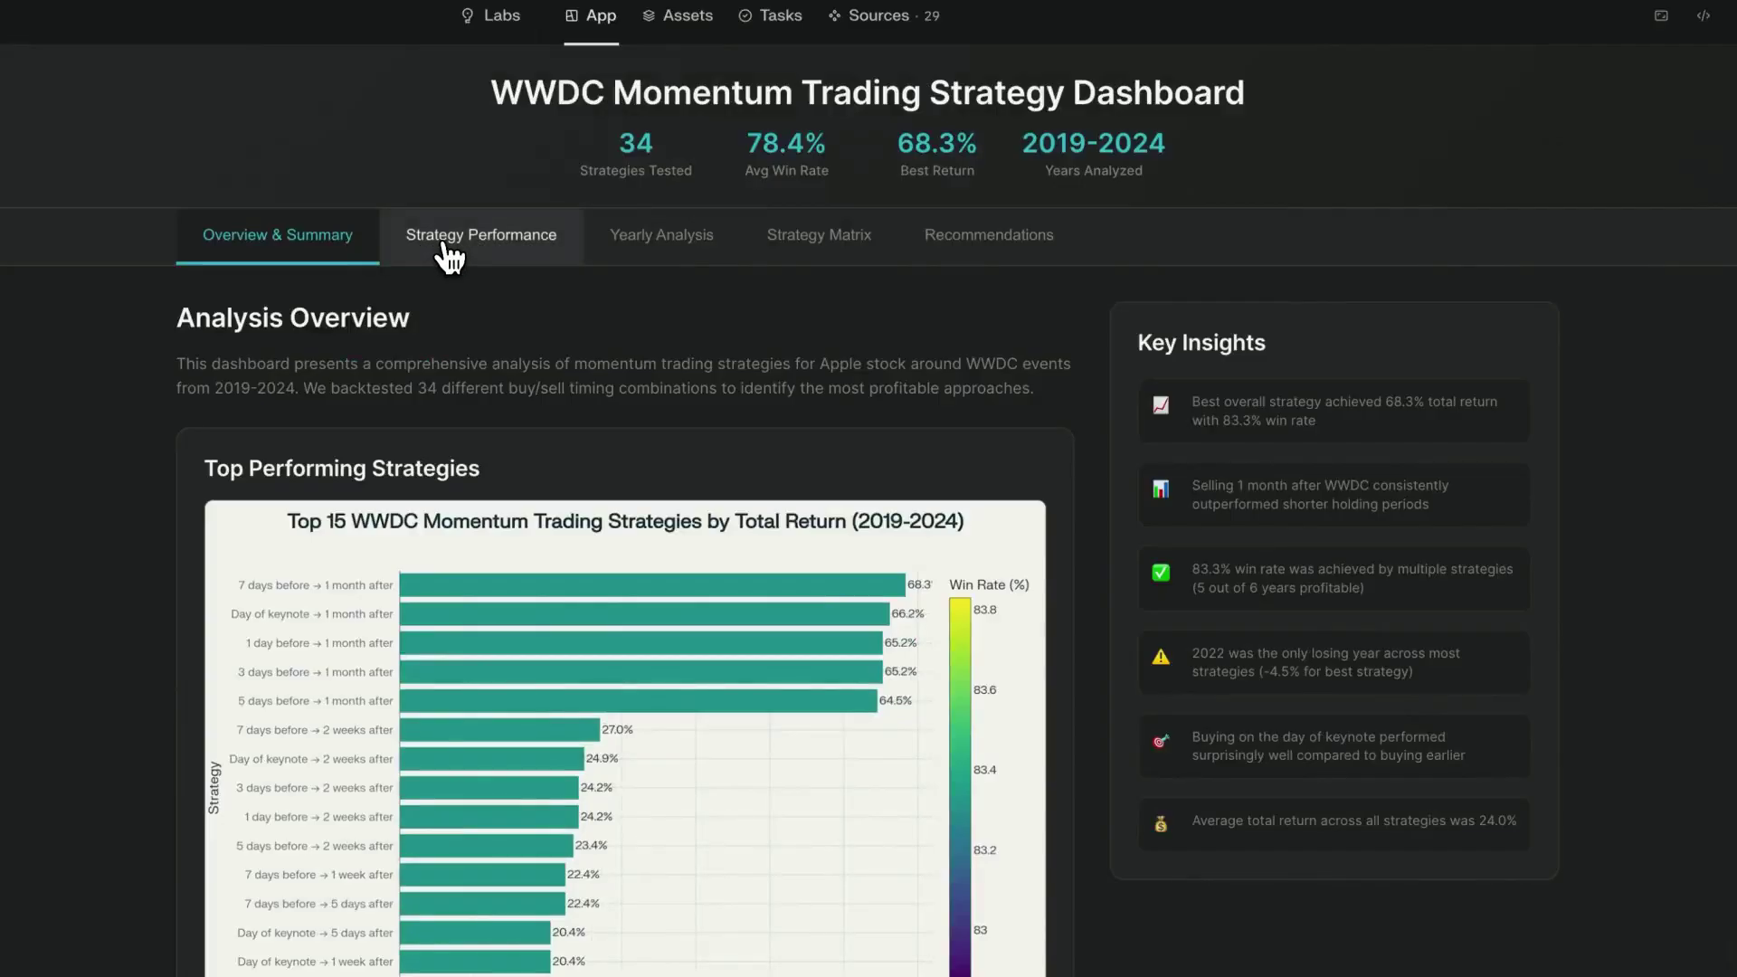
- View the WWDC dashboard's Strategy Performance, Yearly Analysis and Strategy Matrix tabs
left_click(450, 253)
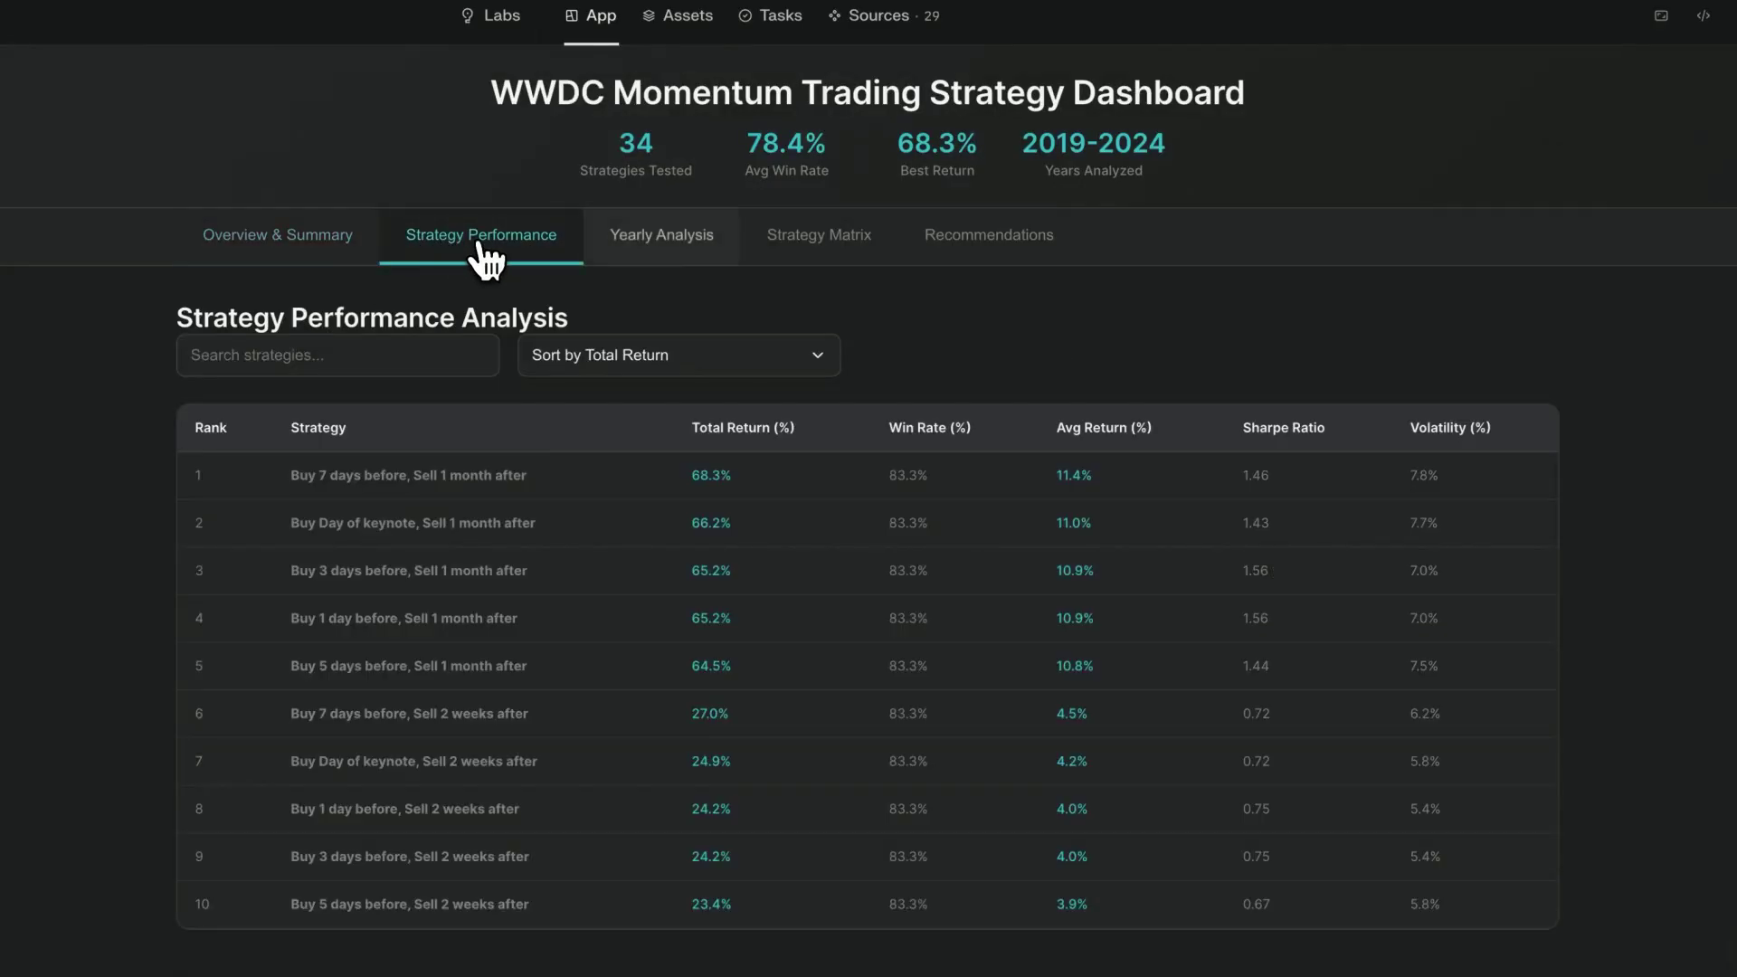
left_click(648, 249)
left_click(810, 250)
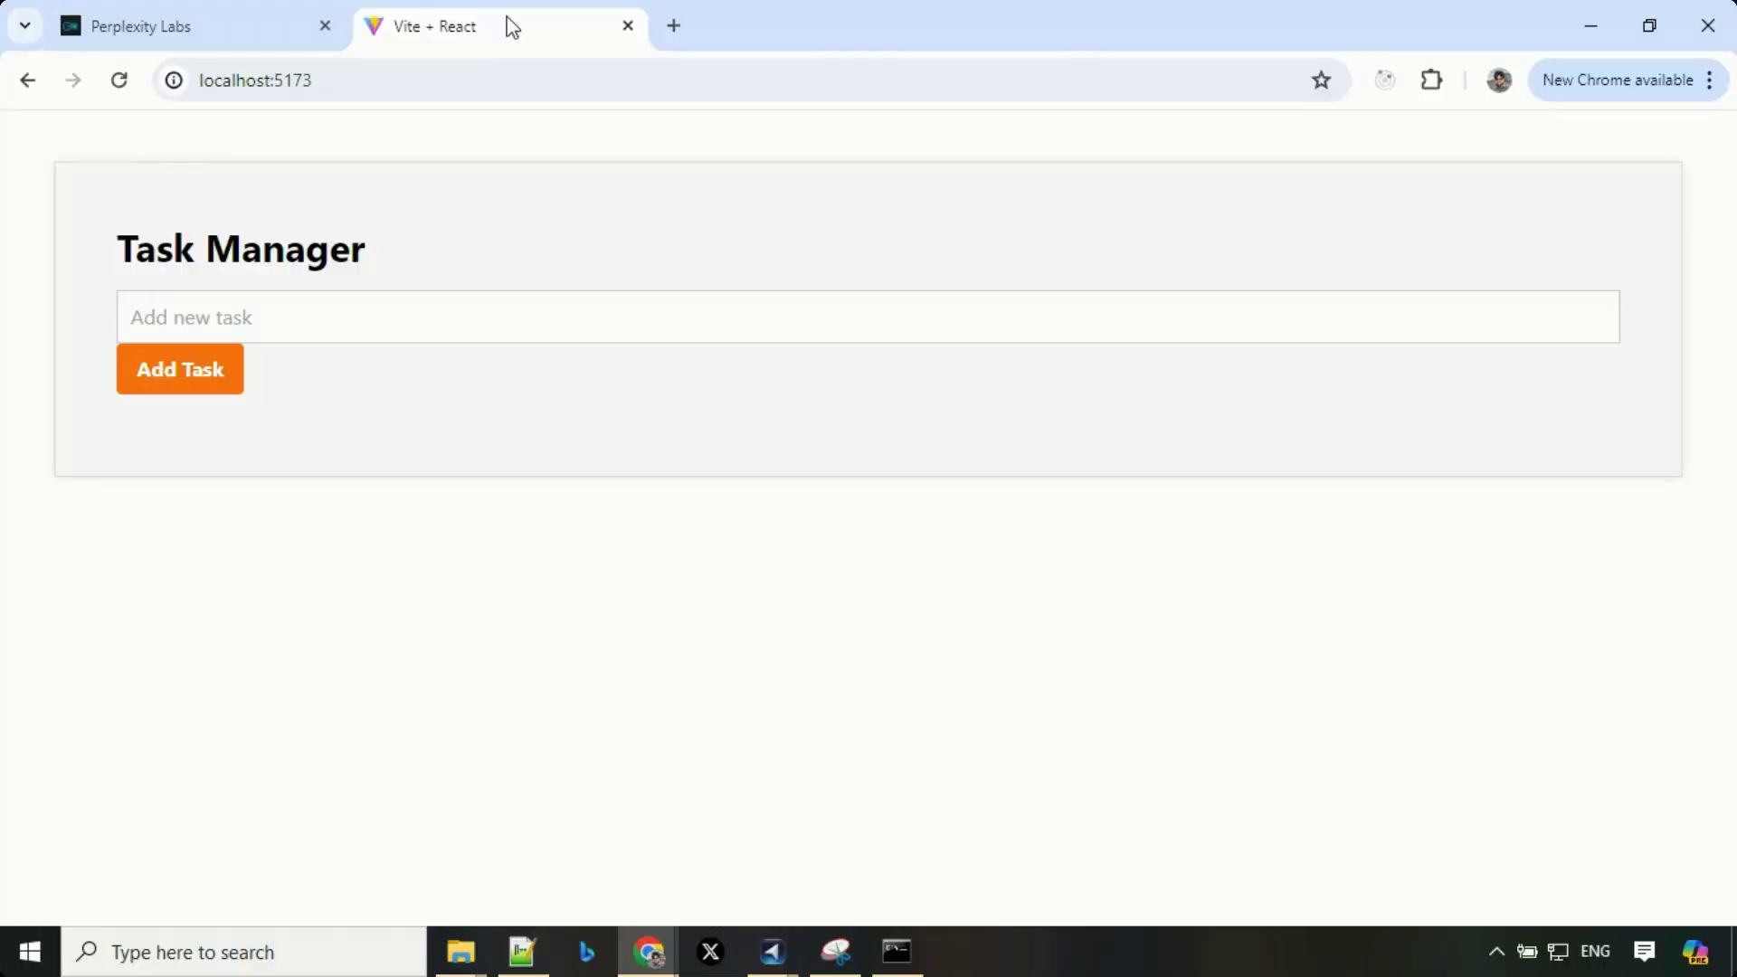
- Add GPT-5 and AGI to the task list, then begin entering LLAMA-3
left_click(324, 317)
type("5")
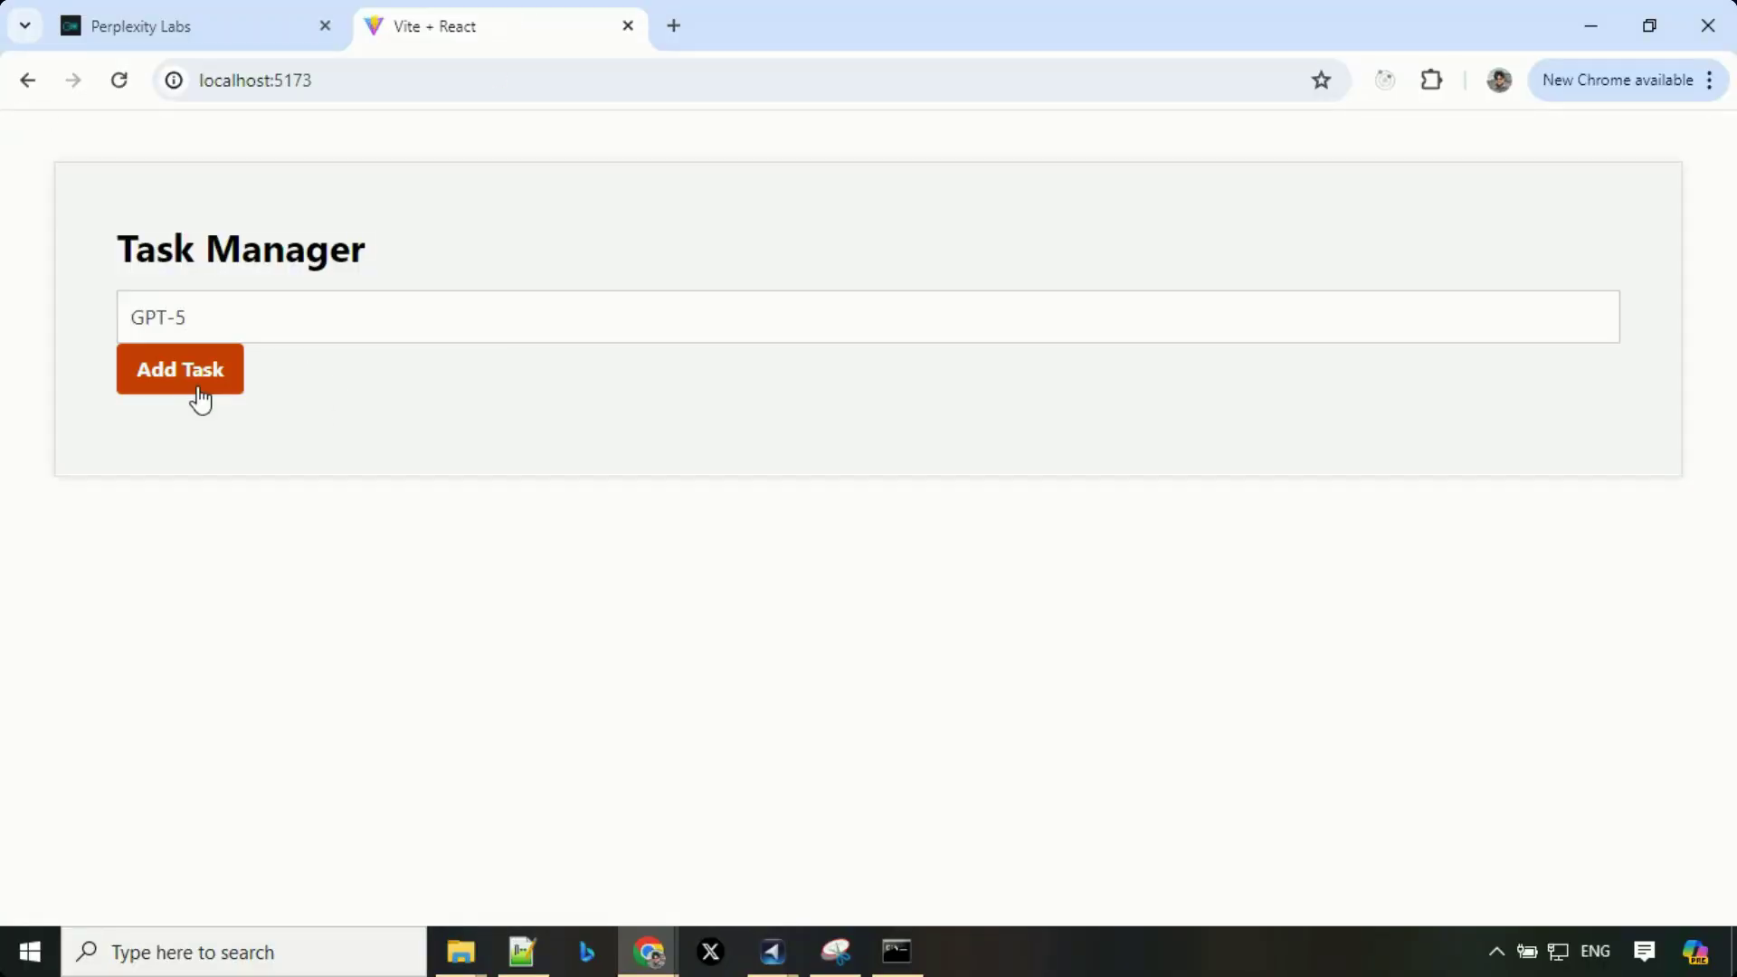
left_click(201, 387)
left_click(237, 322)
type("AGI")
left_click(205, 368)
type("LLAMA-3")
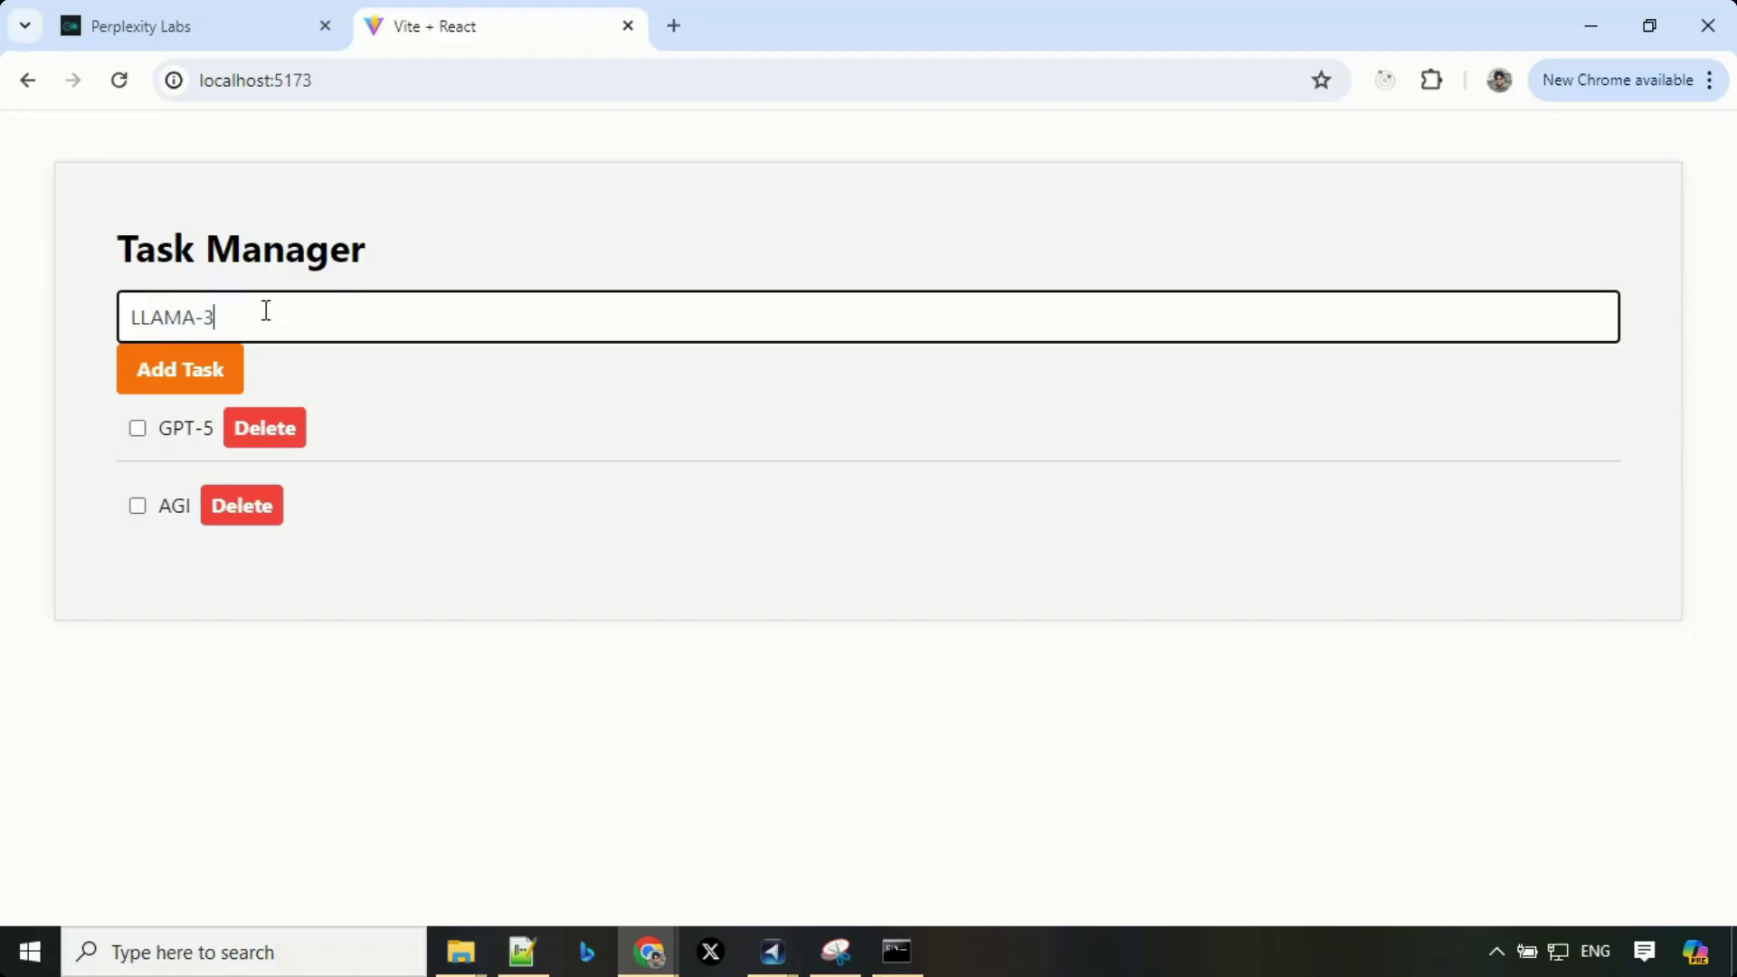